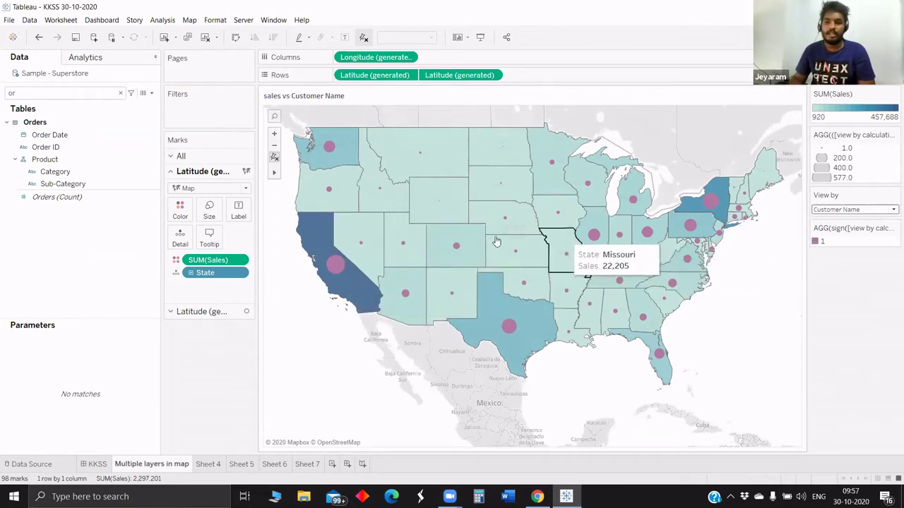
Switch the map's View by parameter to Profit.
{"action": "left_click", "coordinate": [855, 210]}
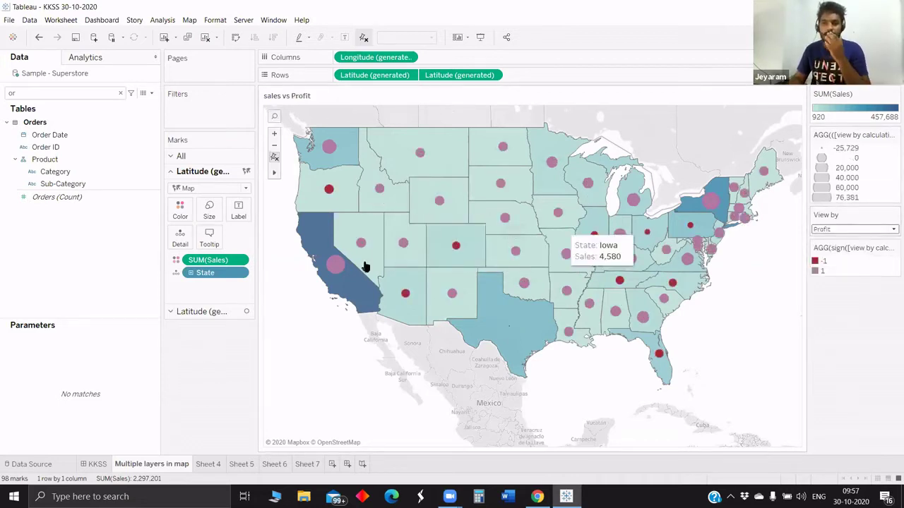
Create a new worksheet with a State map, removing Country/Region from the Marks card.
{"action": "left_click", "coordinate": [332, 464]}
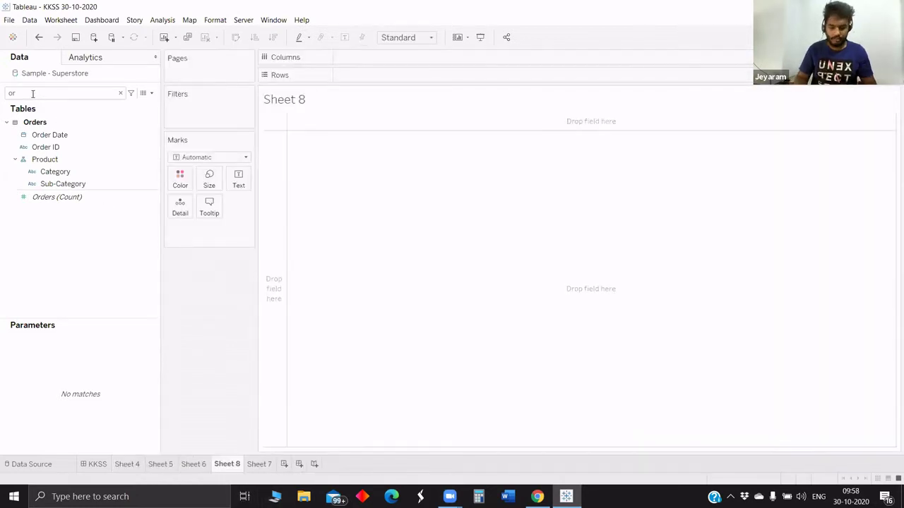
{"action": "left_click", "coordinate": [32, 94]}
{"action": "type", "text": "s"}
{"action": "double_click", "coordinate": [46, 159]}
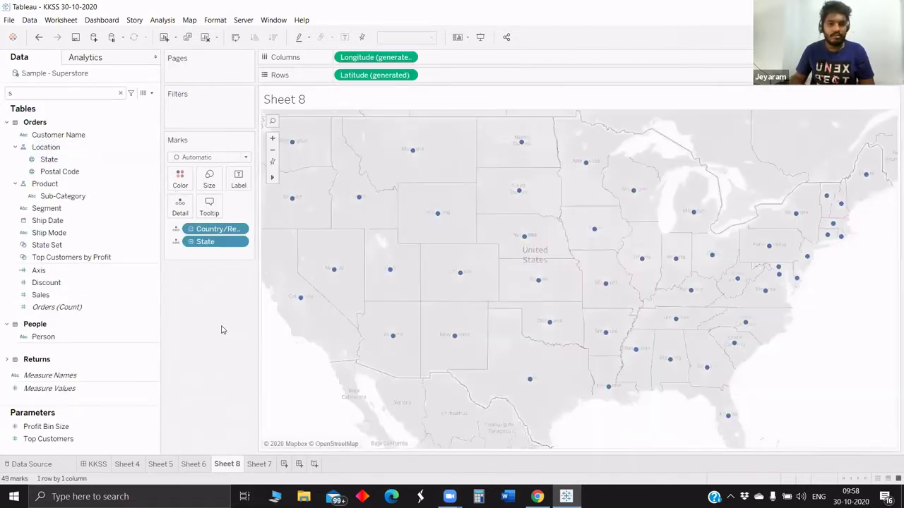
{"action": "left_click_drag", "start_coordinate": [216, 227], "coordinate": [205, 290]}
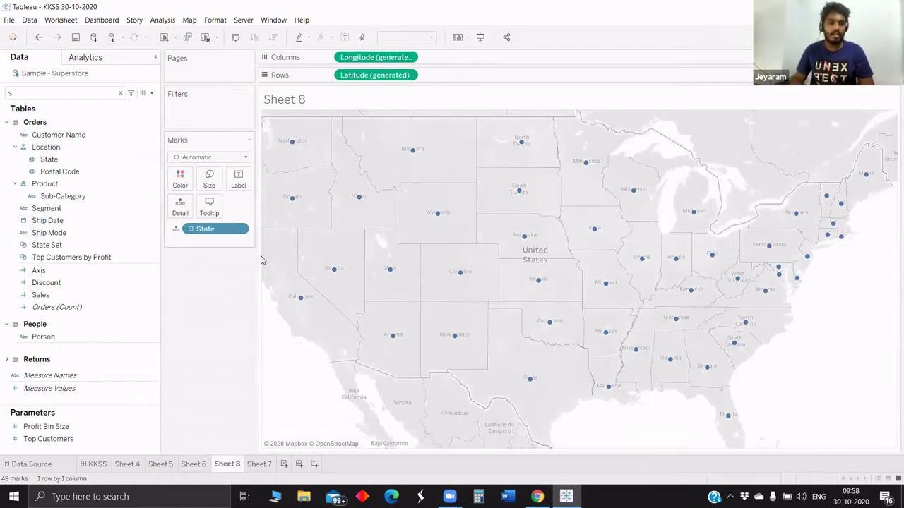
Colour the states by total Sales and duplicate Latitude on Rows for a second map.
{"action": "left_click_drag", "start_coordinate": [261, 261], "coordinate": [212, 243]}
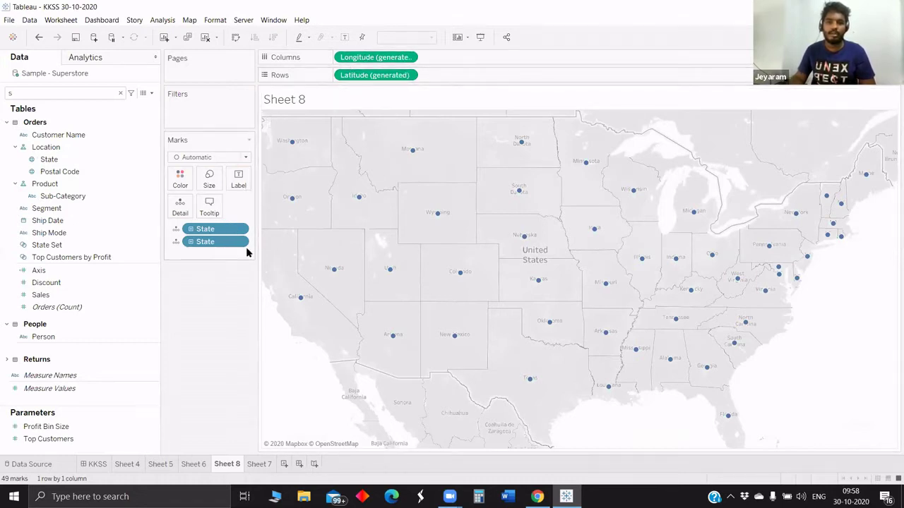
{"action": "left_click_drag", "start_coordinate": [205, 242], "coordinate": [123, 194]}
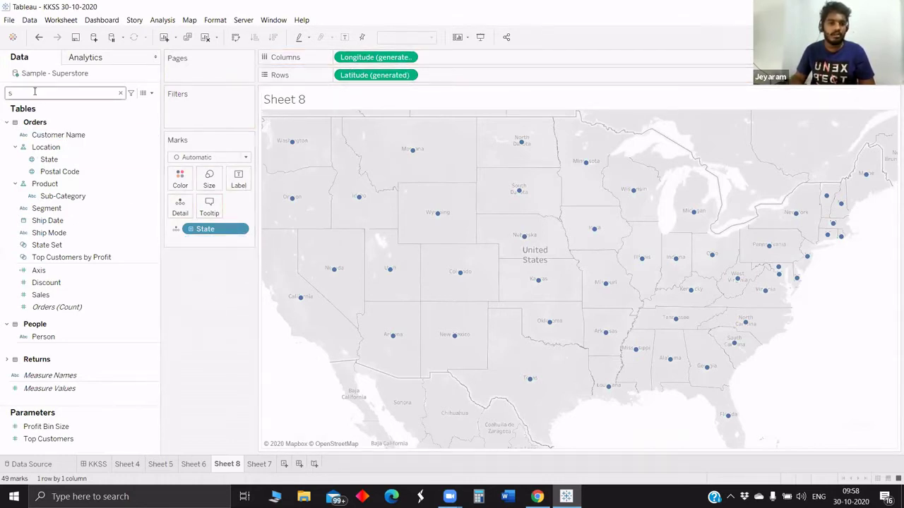
{"action": "left_click_drag", "start_coordinate": [49, 275], "coordinate": [173, 183]}
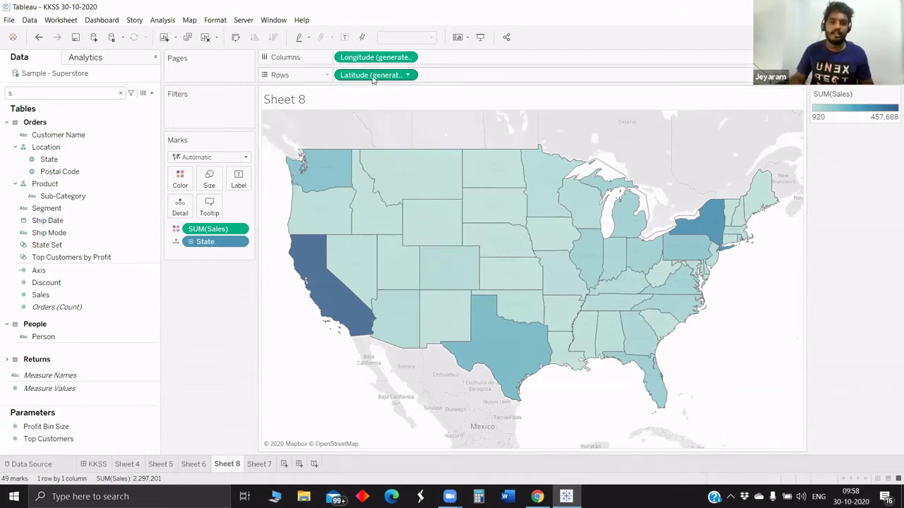
{"action": "left_click_drag", "start_coordinate": [366, 76], "coordinate": [424, 76]}
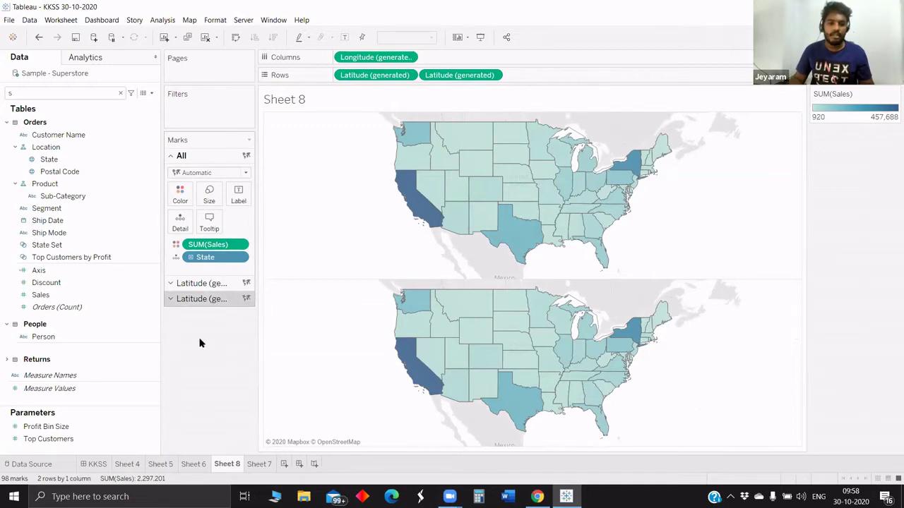
Size the second map layer's marks by distinct count of Customer Name.
{"action": "left_click", "coordinate": [202, 298]}
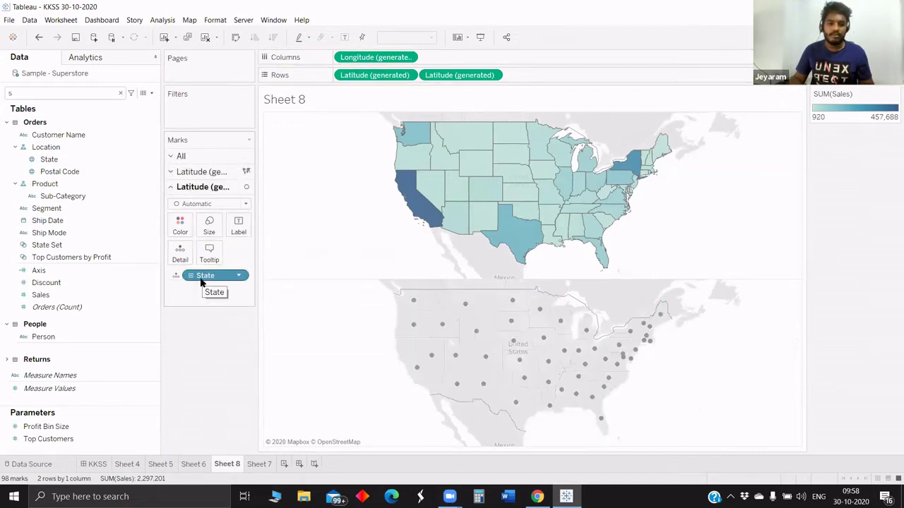
{"action": "left_click", "coordinate": [45, 97]}
{"action": "type", "text": "cu"}
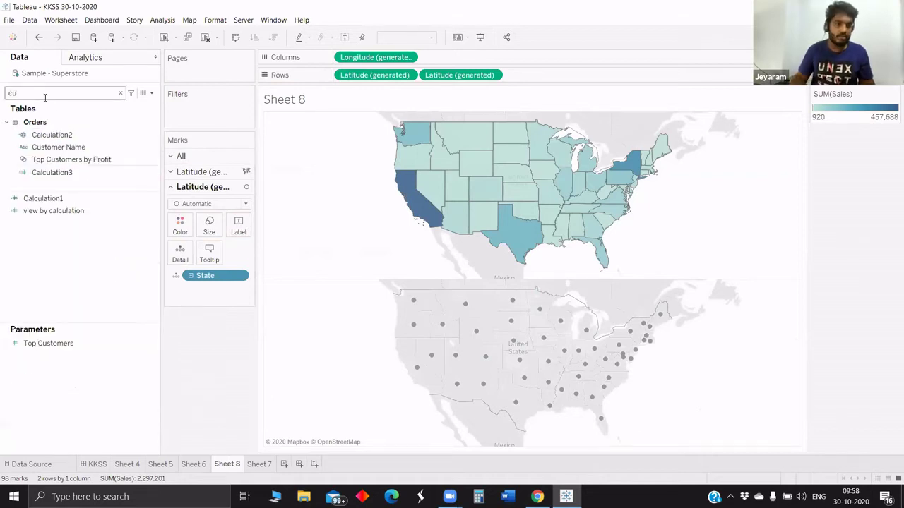
{"action": "left_click_drag", "start_coordinate": [71, 147], "coordinate": [209, 225]}
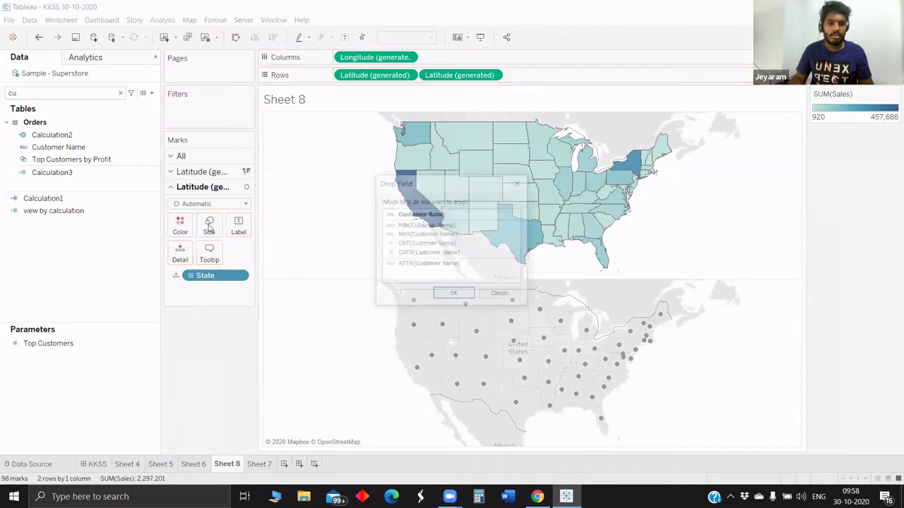
{"action": "left_click", "coordinate": [429, 252]}
{"action": "left_click", "coordinate": [454, 294]}
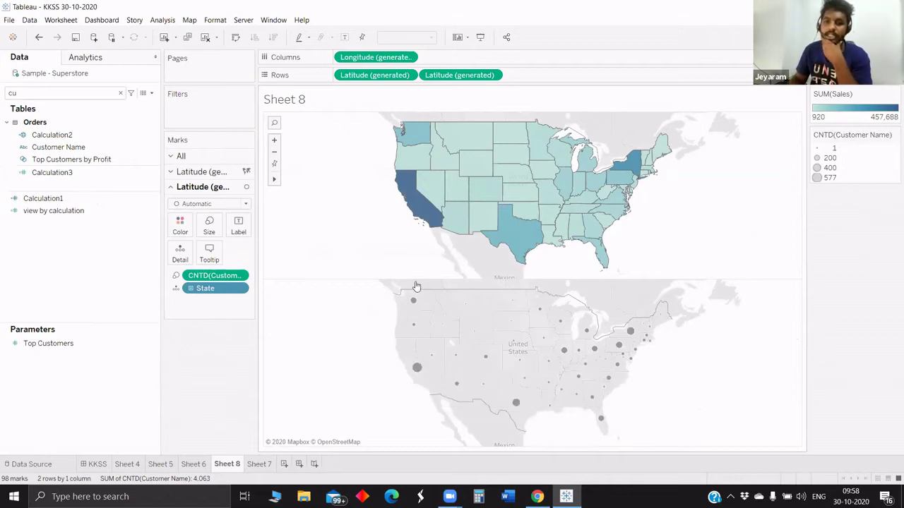
Combine the two maps on a dual axis and enlarge the customer-count circles.
{"action": "right_click", "coordinate": [432, 74]}
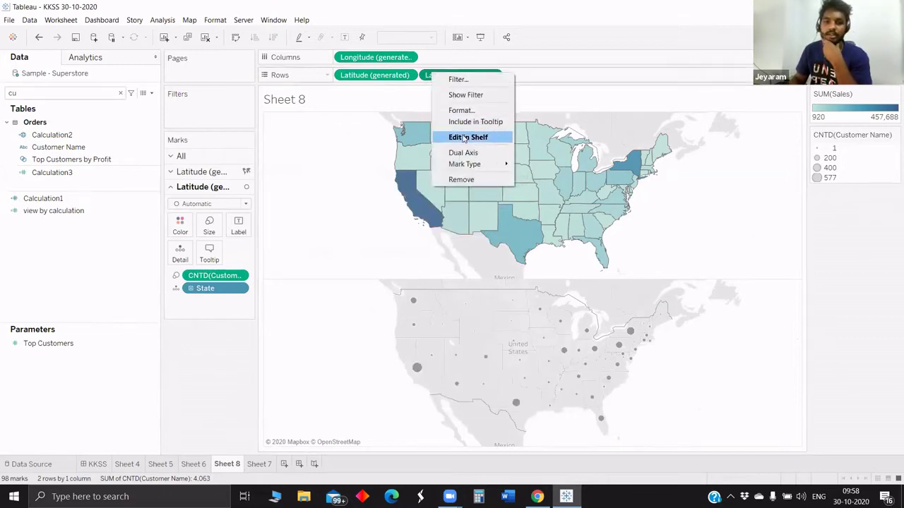
{"action": "left_click", "coordinate": [499, 274]}
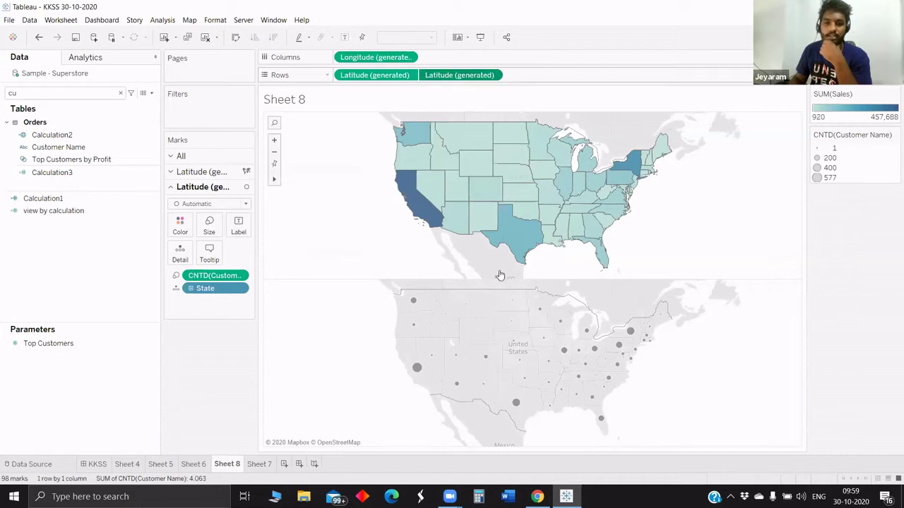
{"action": "left_click", "coordinate": [209, 226]}
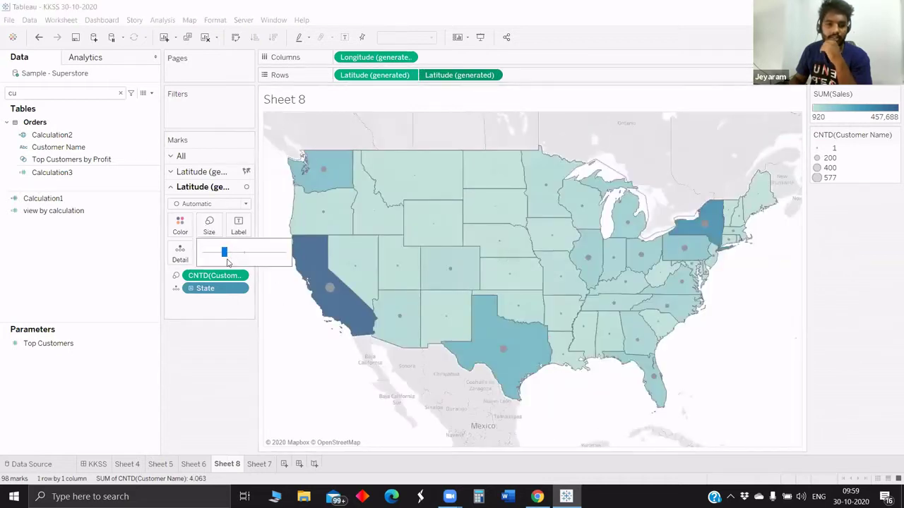
{"action": "left_click_drag", "start_coordinate": [227, 261], "coordinate": [244, 256]}
{"action": "left_click", "coordinate": [207, 394]}
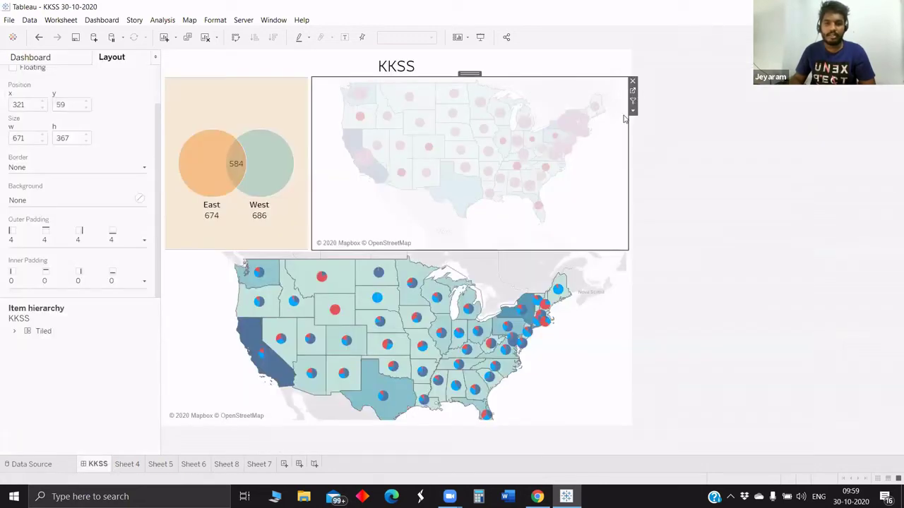
On the Multiple layers in map sheet, toggle View by between Profit and Customer Name.
{"action": "left_click", "coordinate": [633, 90]}
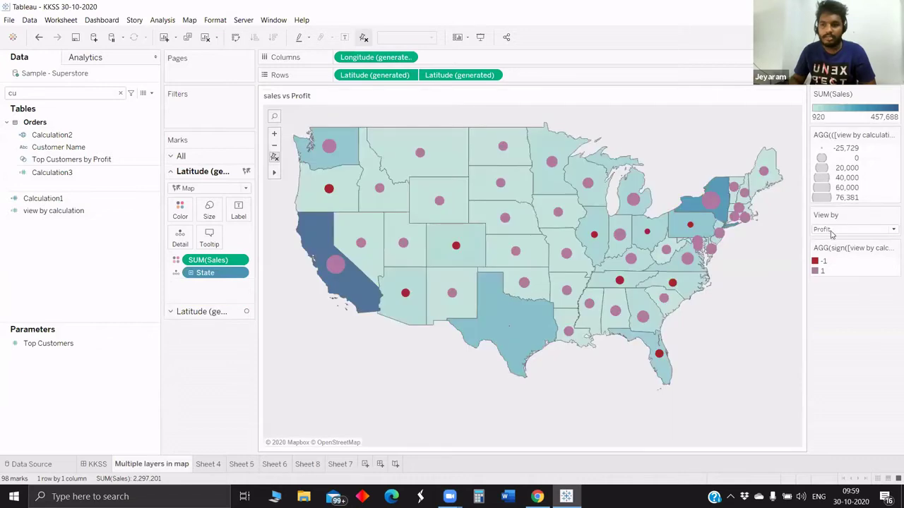
{"action": "left_click", "coordinate": [834, 229]}
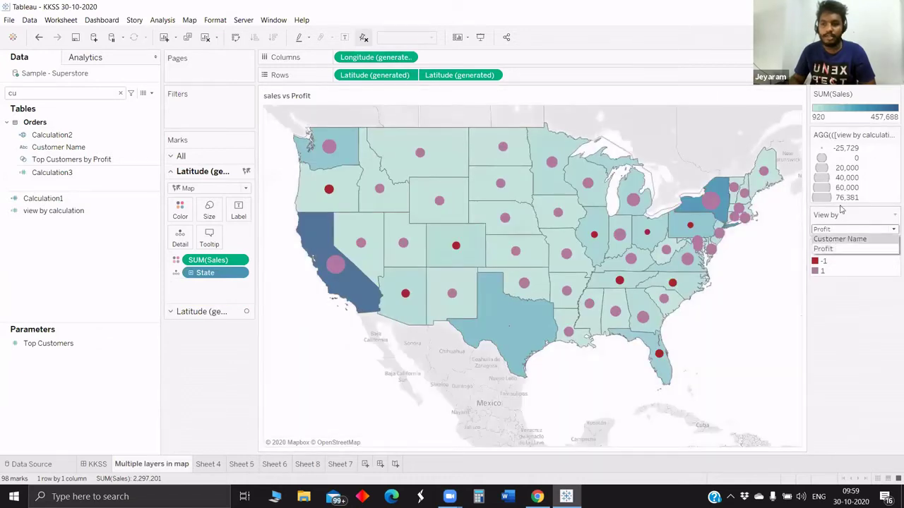
{"action": "left_click", "coordinate": [839, 239]}
{"action": "left_click", "coordinate": [848, 210]}
{"action": "left_click", "coordinate": [838, 228]}
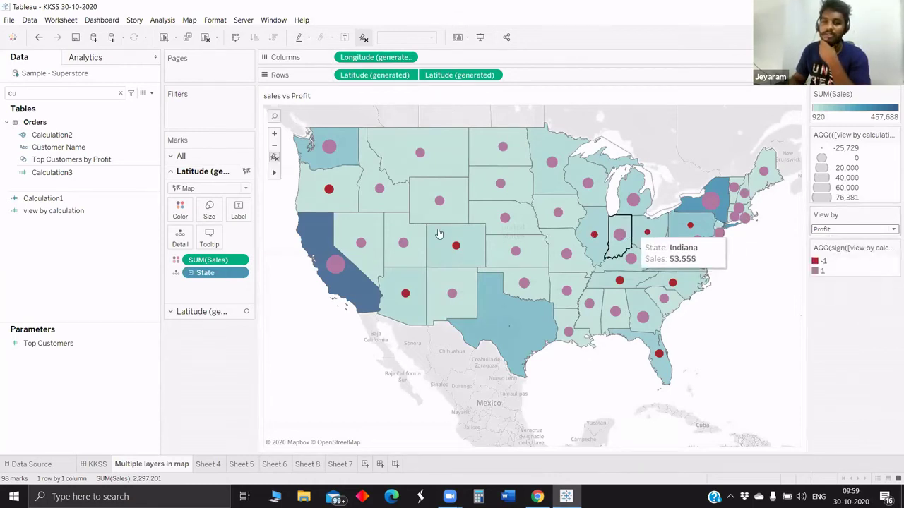
{"action": "left_click", "coordinate": [851, 229]}
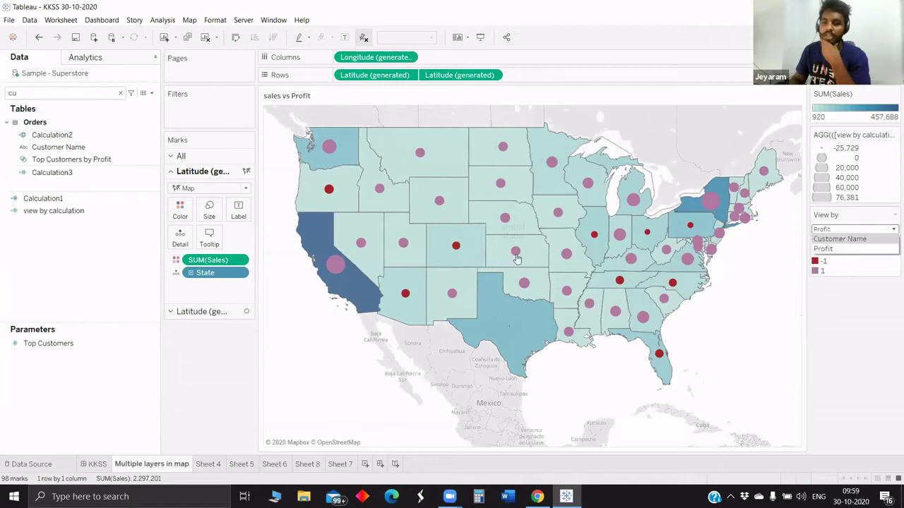
{"action": "left_click", "coordinate": [844, 238]}
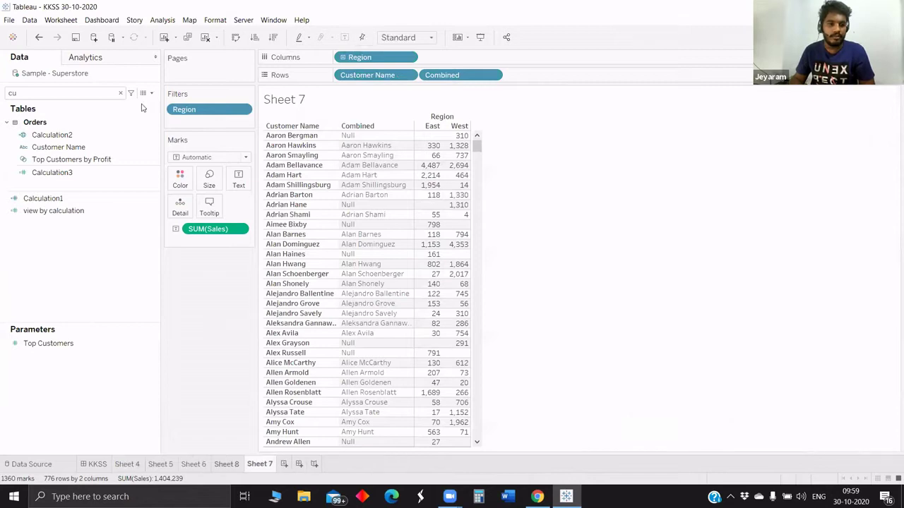
Back on Sheet 8, create a new integer parameter restricted to a list of values.
{"action": "key", "text": "ctrl+z"}
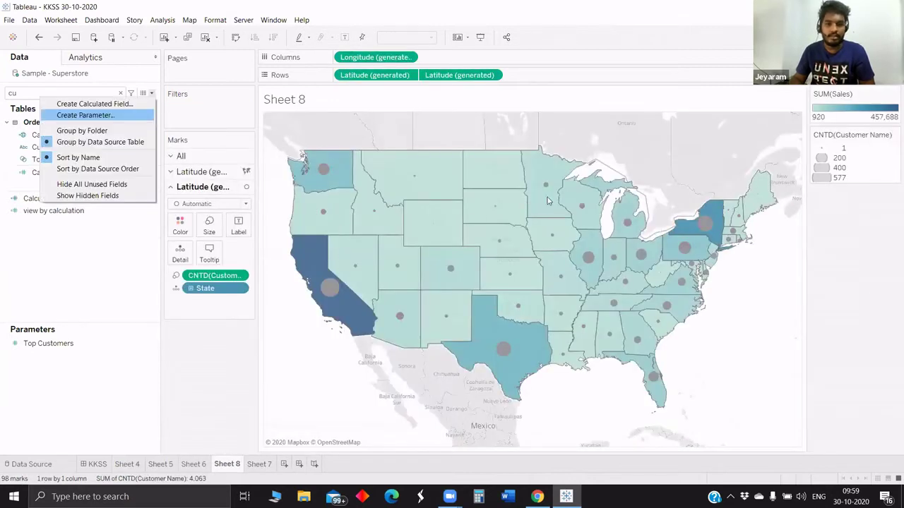
{"action": "key", "text": "Return"}
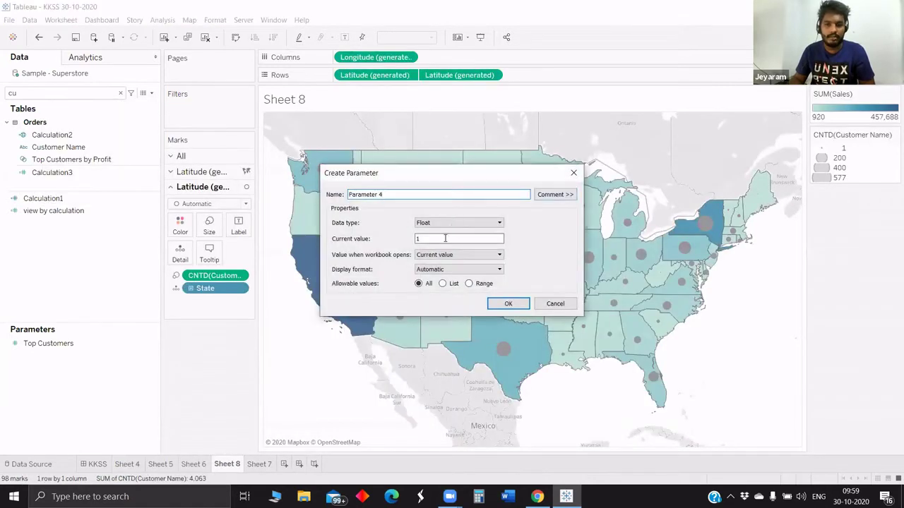
{"action": "left_click", "coordinate": [447, 223]}
{"action": "left_click", "coordinate": [426, 239]}
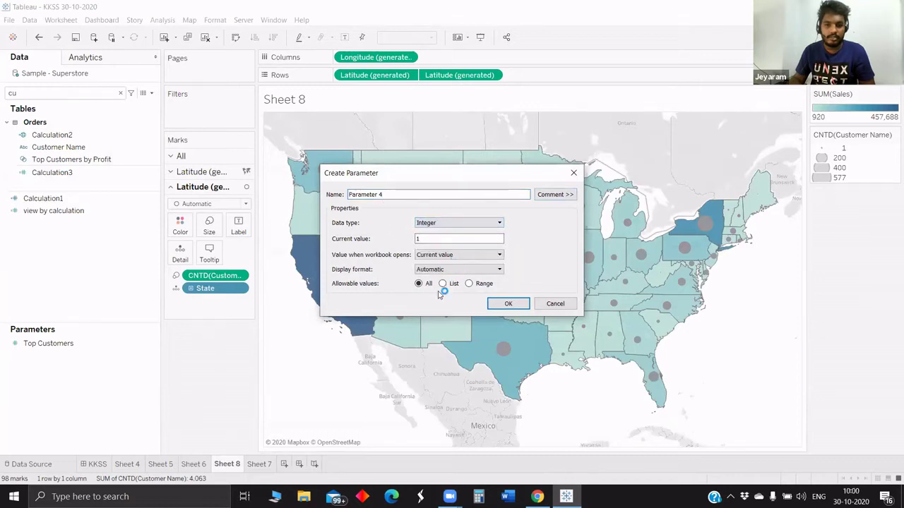
{"action": "left_click", "coordinate": [442, 283]}
Add list values 1 and 2, displayed as Customer and Profit.
{"action": "left_click", "coordinate": [373, 329]}
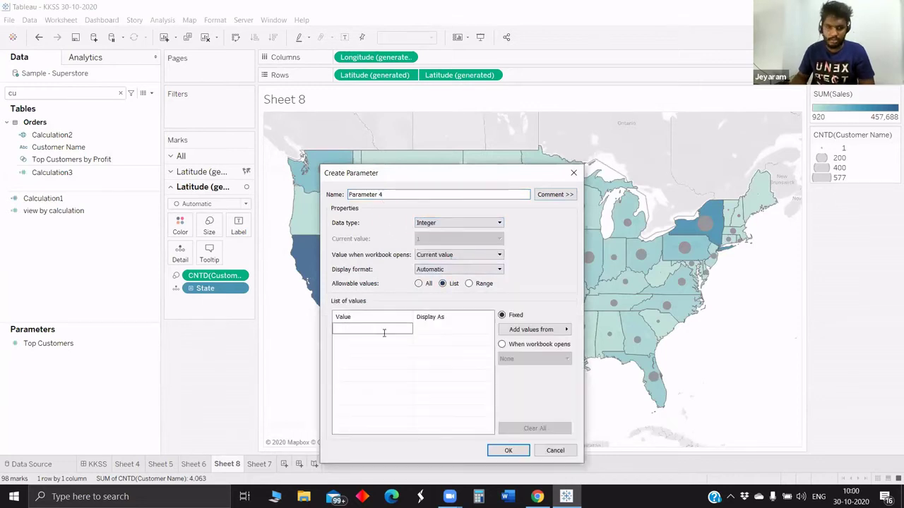
{"action": "type", "text": "1"}
{"action": "left_click", "coordinate": [364, 343]}
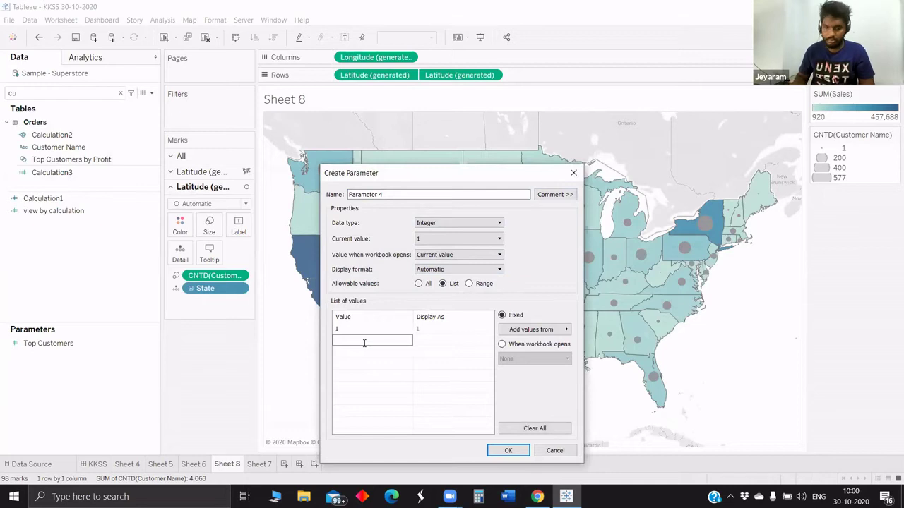
{"action": "type", "text": "2"}
{"action": "left_click", "coordinate": [434, 331]}
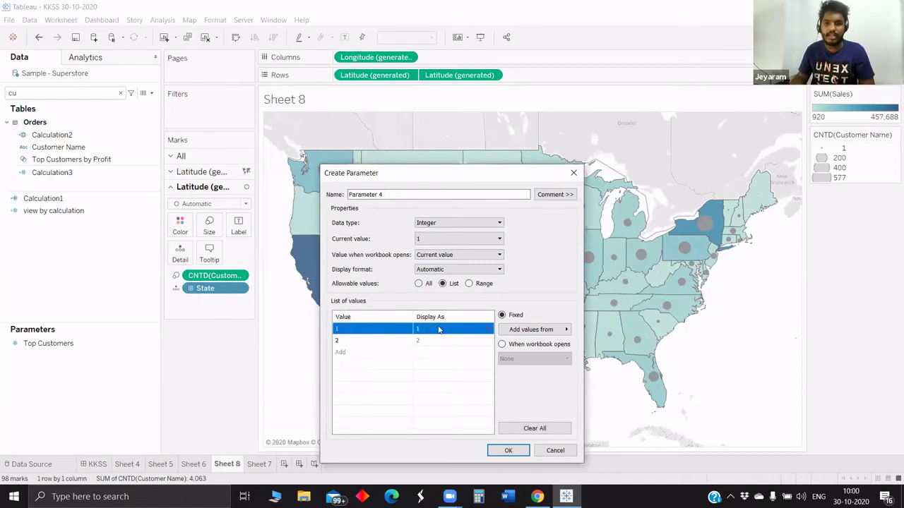
{"action": "left_click", "coordinate": [439, 327]}
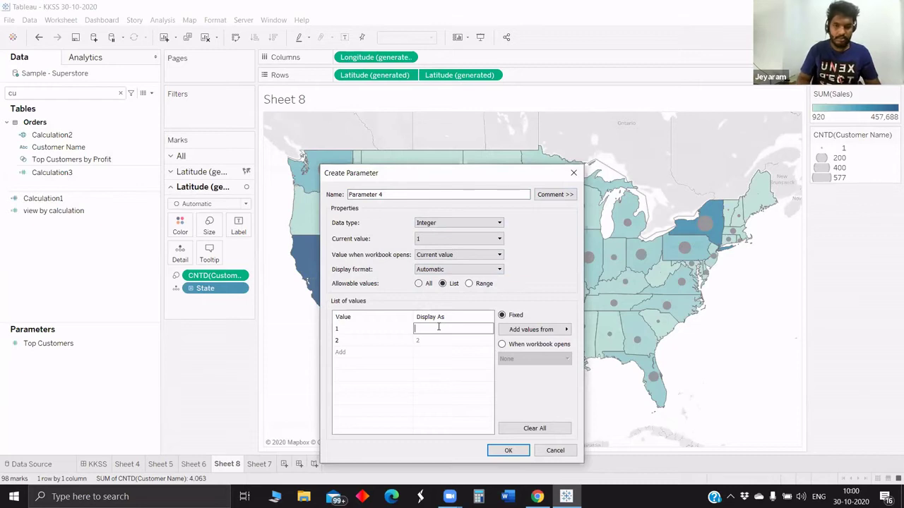
{"action": "type", "text": "Customer"}
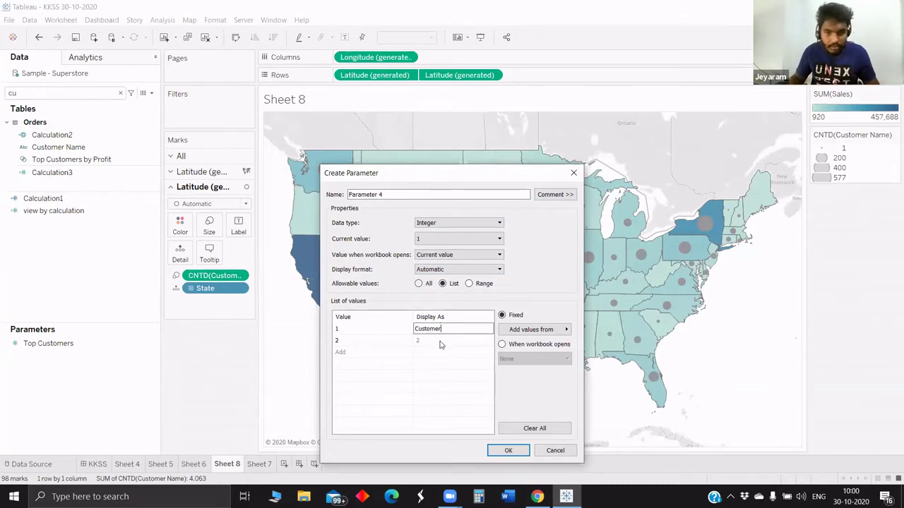
{"action": "left_click", "coordinate": [439, 341]}
{"action": "type", "text": "P"}
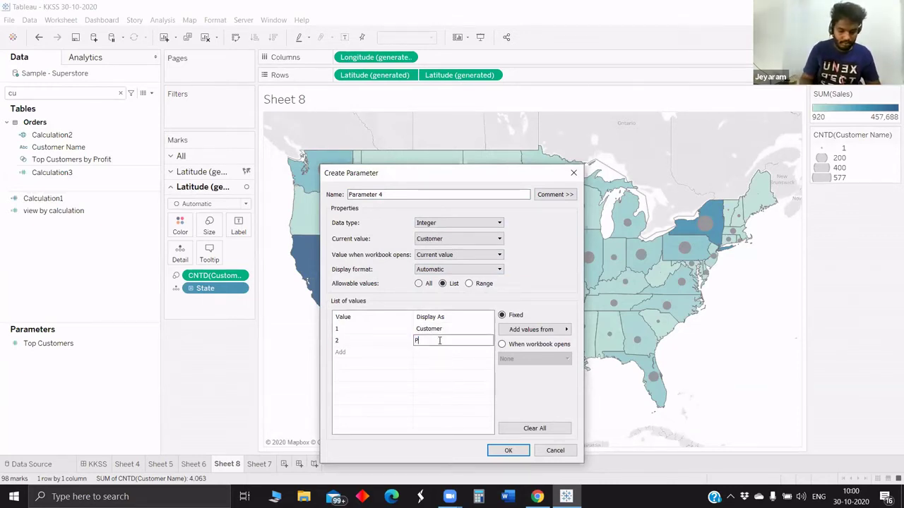
{"action": "type", "text": "Ro"}
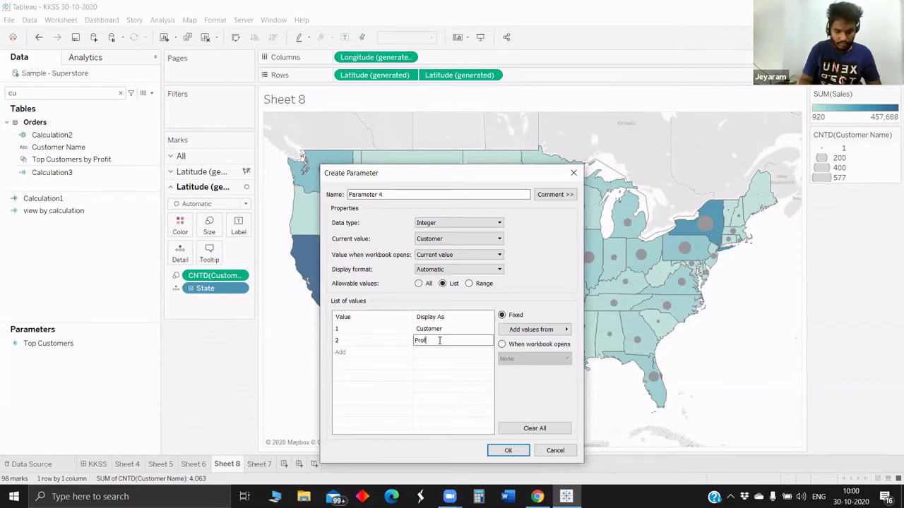
Name the parameter View by and create it.
{"action": "double_click", "coordinate": [406, 194]}
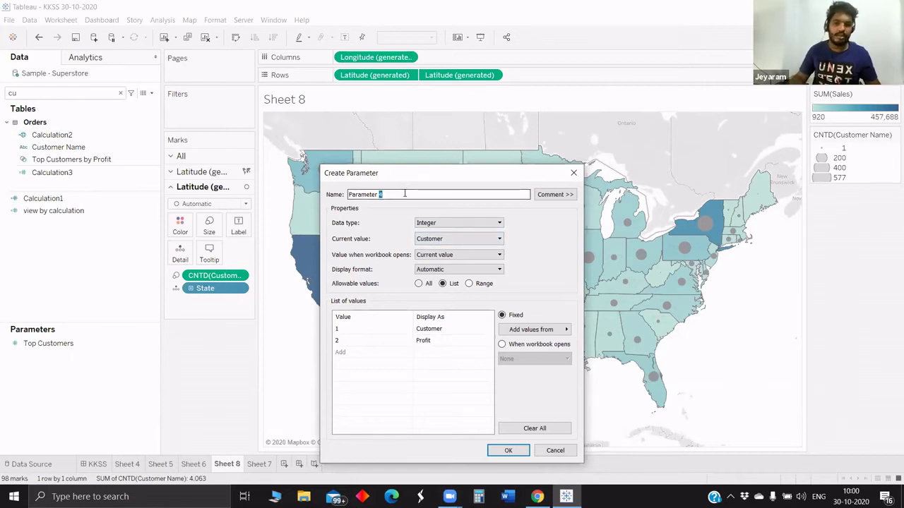
{"action": "triple_click", "coordinate": [405, 195]}
{"action": "type", "text": "View by"}
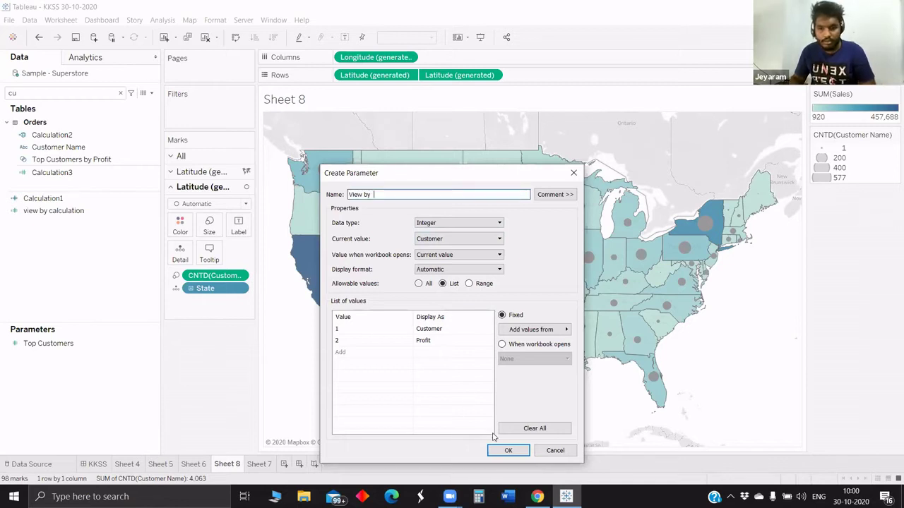
{"action": "left_click", "coordinate": [160, 292]}
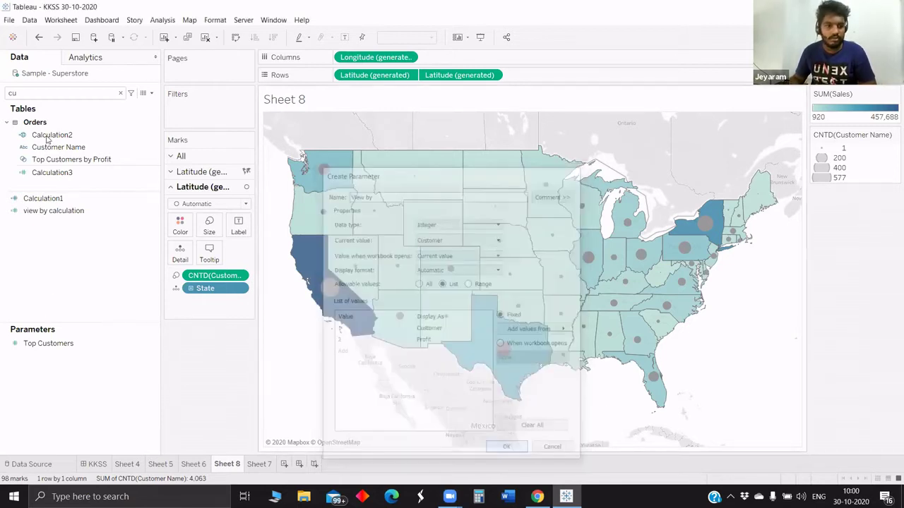
{"action": "left_click", "coordinate": [41, 95]}
Delete the duplicate View by parameter and show the View by parameter control.
{"action": "key", "text": "BackSpace"}
{"action": "key", "text": "BackSpace"}
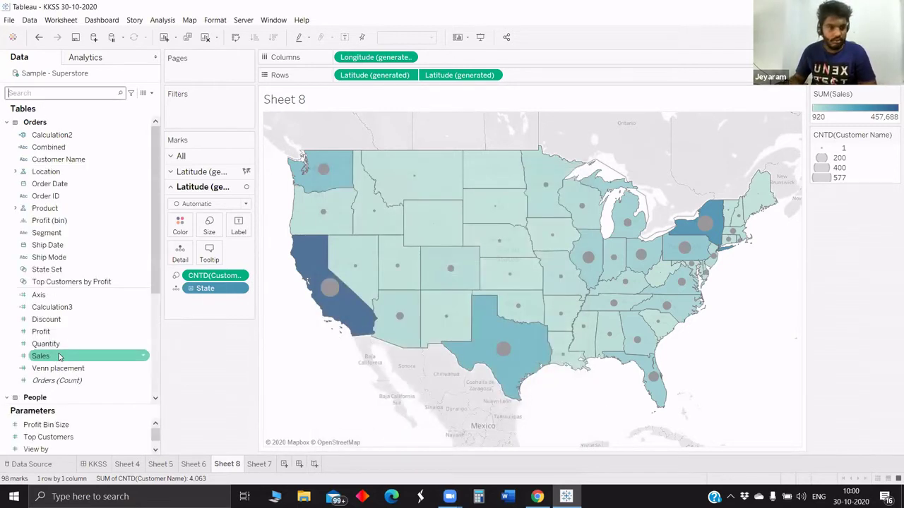
{"action": "scroll", "coordinate": [71, 353], "scroll_direction": "down", "scroll_amount": 10}
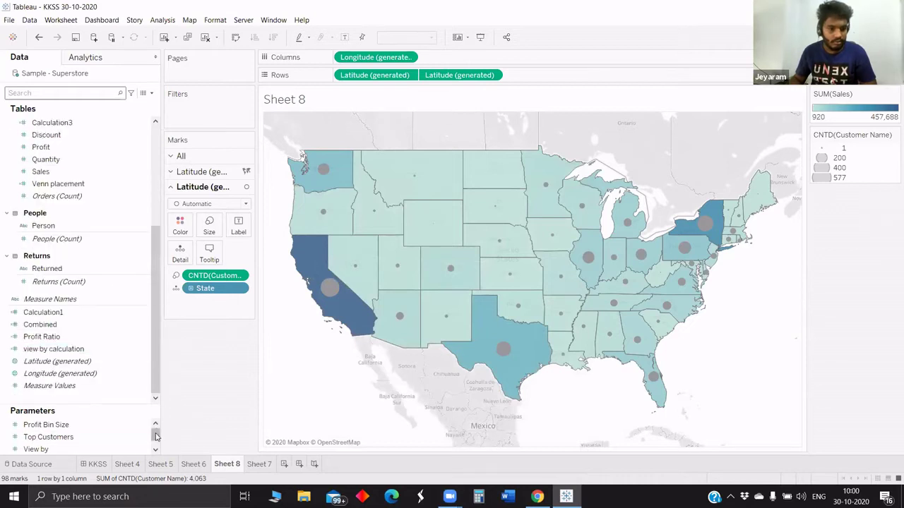
{"action": "left_click_drag", "start_coordinate": [156, 437], "coordinate": [154, 439]}
{"action": "left_click", "coordinate": [121, 454]}
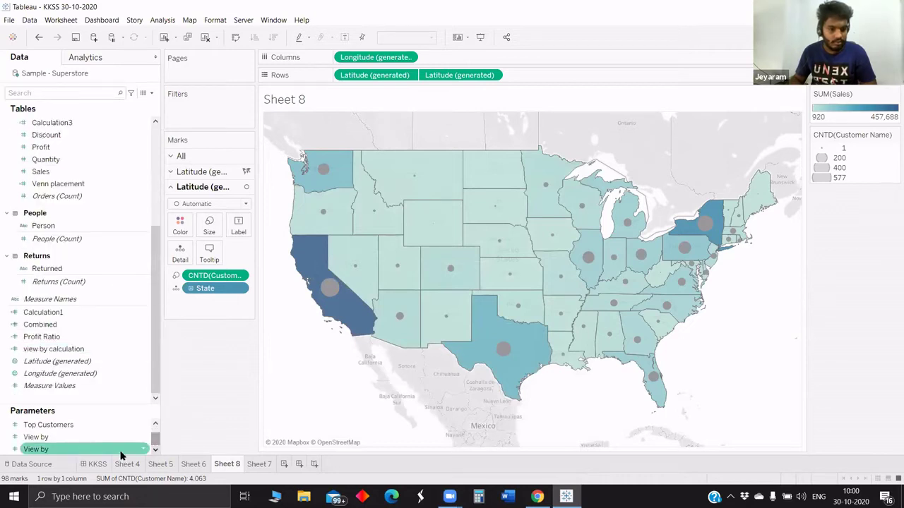
{"action": "right_click", "coordinate": [79, 450]}
{"action": "left_click", "coordinate": [128, 371]}
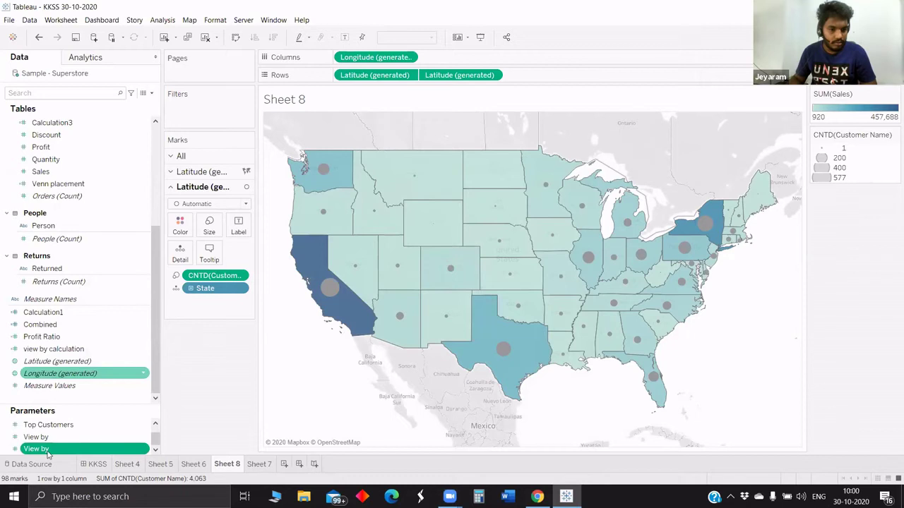
{"action": "right_click", "coordinate": [48, 453]}
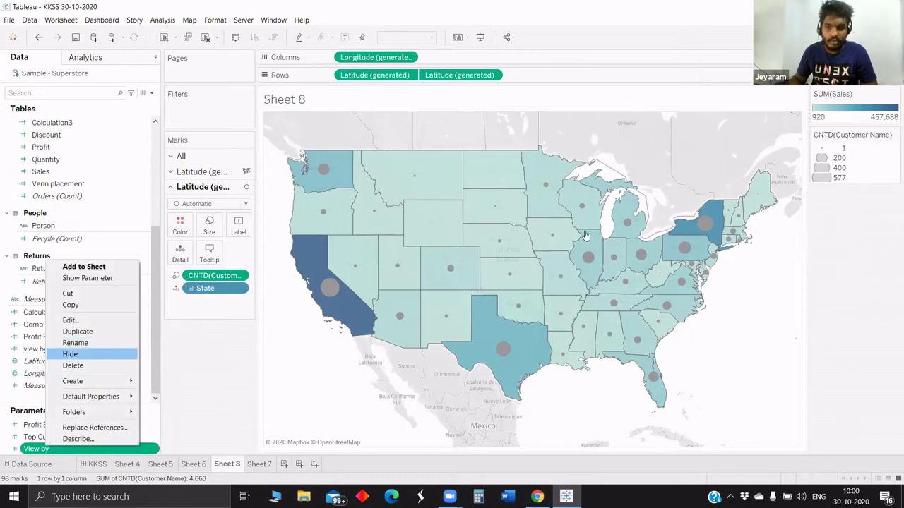
{"action": "key", "text": "Up"}
{"action": "key", "text": "Up"}
{"action": "key", "text": "Up"}
{"action": "key", "text": "Up"}
{"action": "key", "text": "Up"}
{"action": "key", "text": "Up"}
{"action": "key", "text": "Return"}
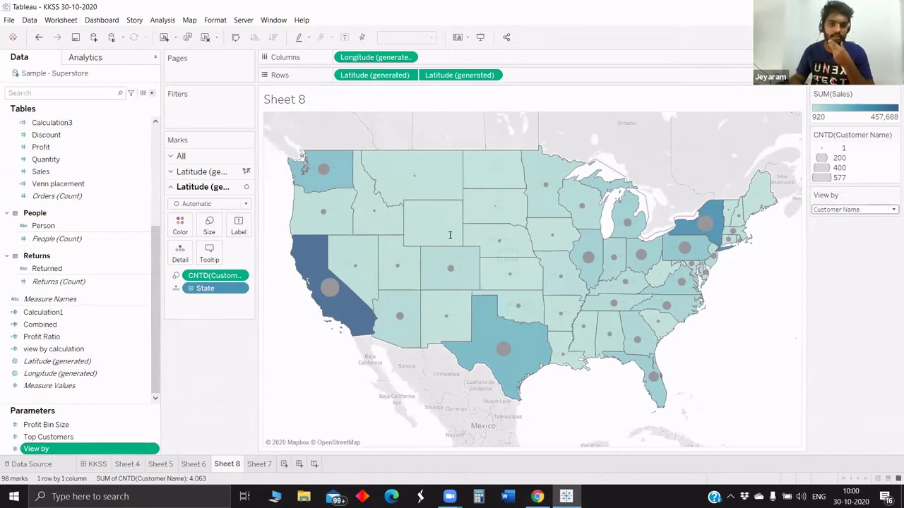
Start a new calculated field whose formula begins IF [View by].
{"action": "left_click", "coordinate": [151, 93]}
{"action": "left_click", "coordinate": [84, 103]}
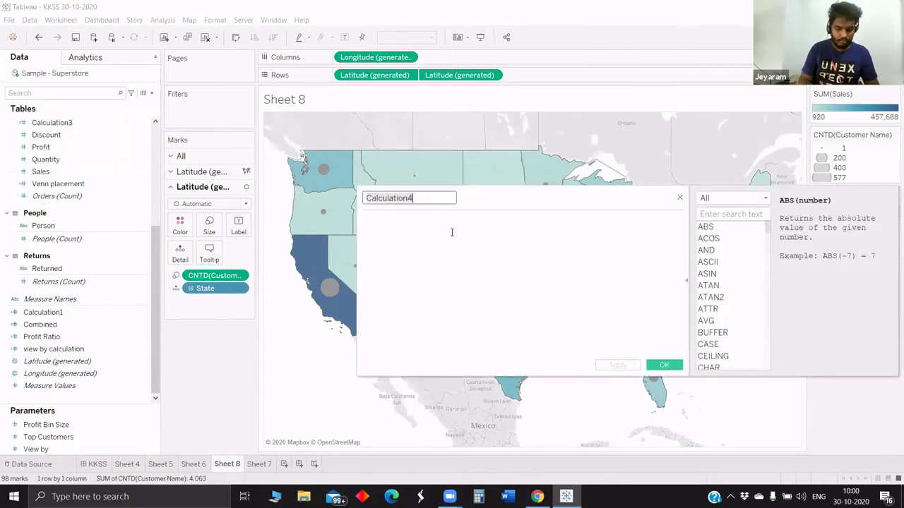
{"action": "key", "text": "BackSpace"}
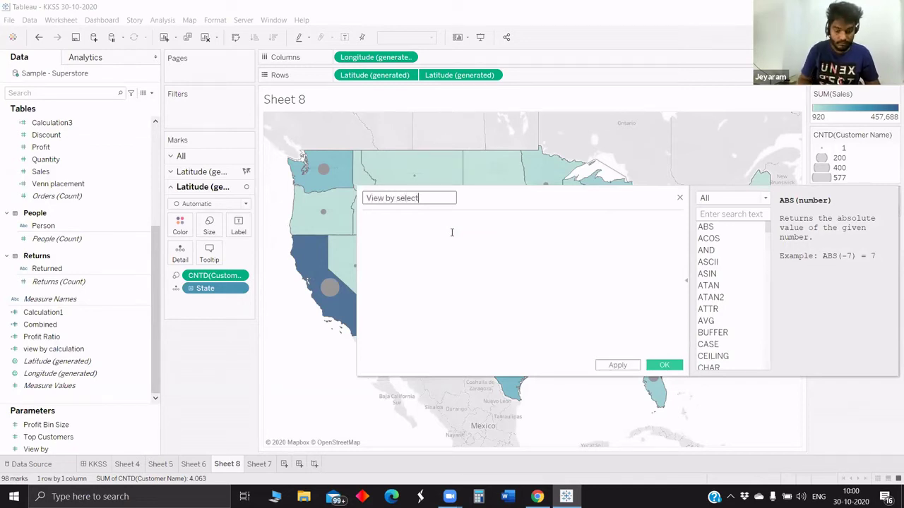
{"action": "left_click", "coordinate": [431, 229]}
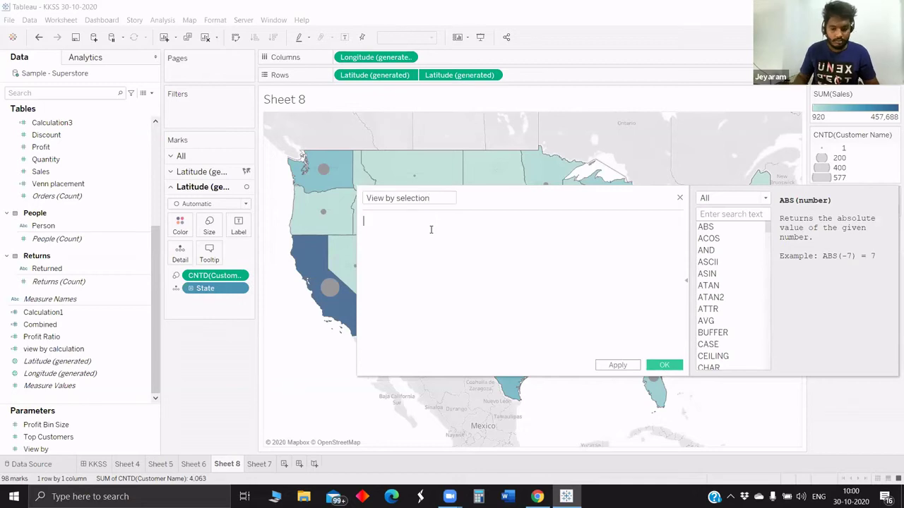
{"action": "type", "text": "if"}
{"action": "left_click", "coordinate": [430, 231]}
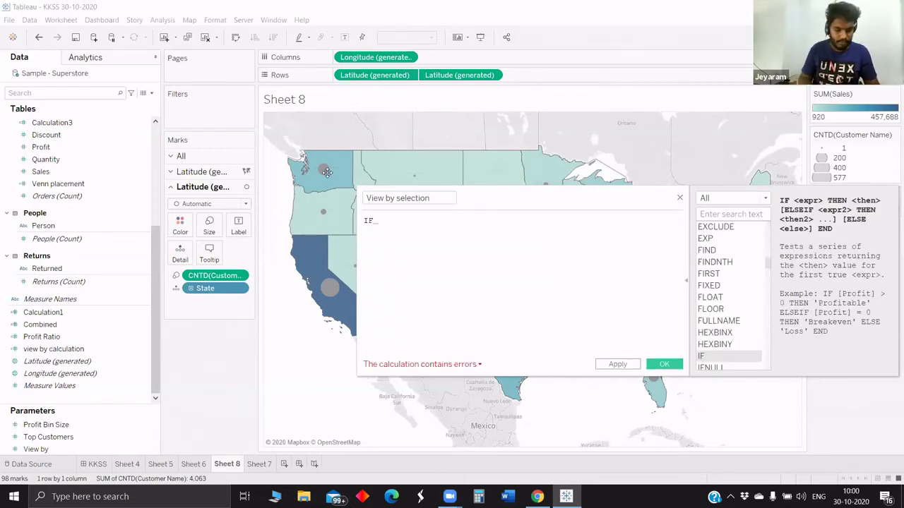
{"action": "left_click_drag", "start_coordinate": [327, 171], "coordinate": [327, 174]}
{"action": "type", "text": "view"}
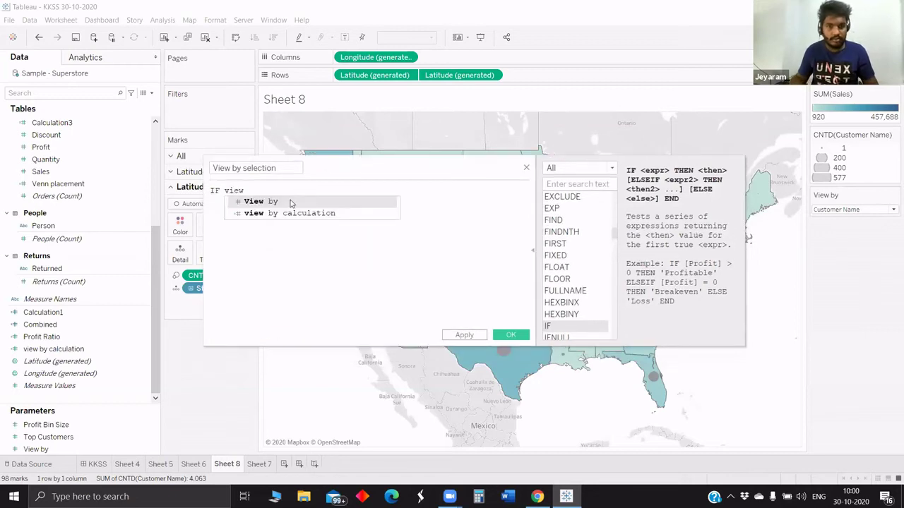
{"action": "left_click", "coordinate": [289, 203]}
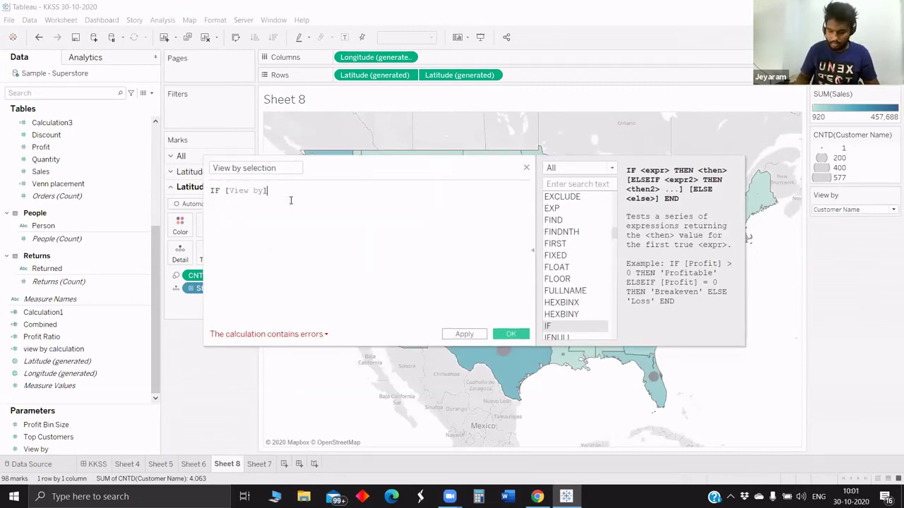
Continue the formula with = 1 THEN COUNTD([Customer Name]).
{"action": "type", "text": "= 1 THEN "}
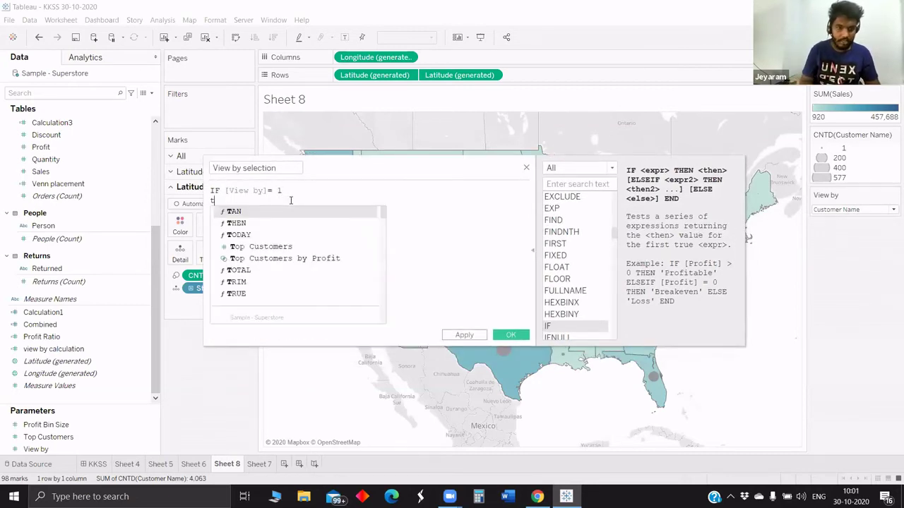
{"action": "type", "text": "count"}
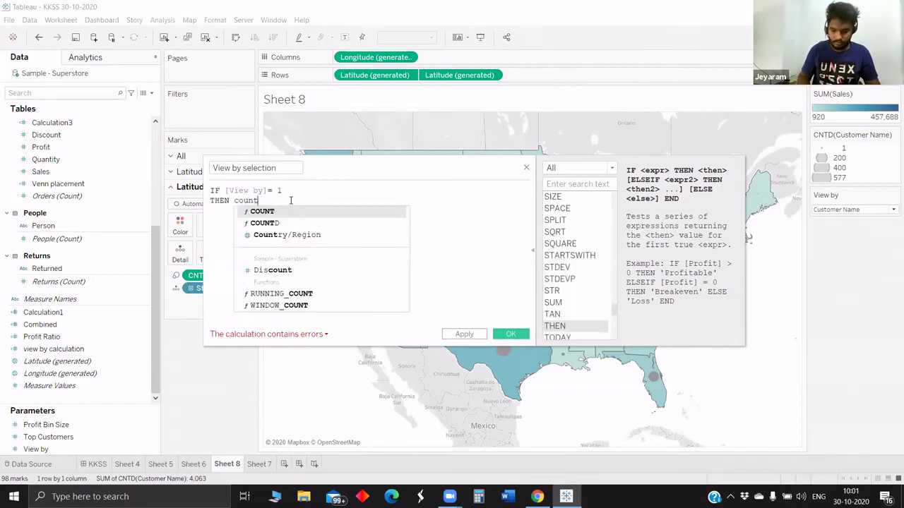
{"action": "key", "text": "Down"}
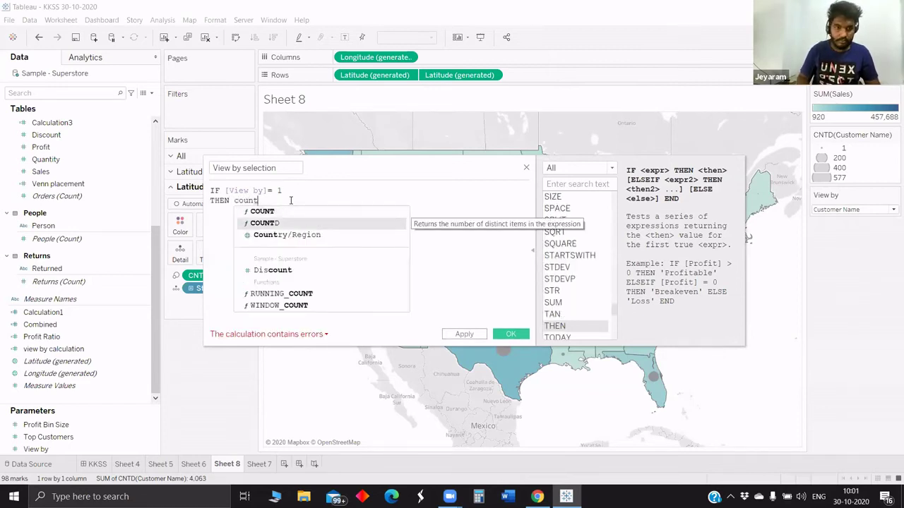
{"action": "key", "text": "Return"}
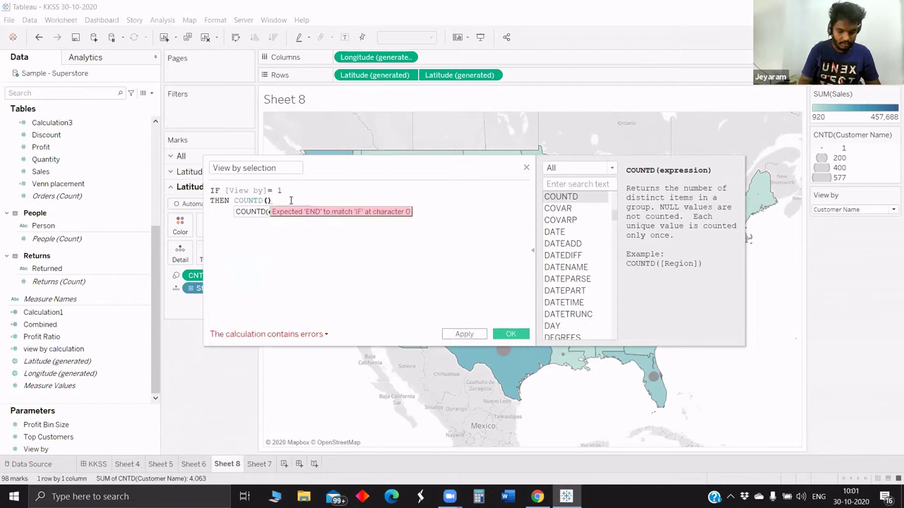
{"action": "type", "text": "cu"}
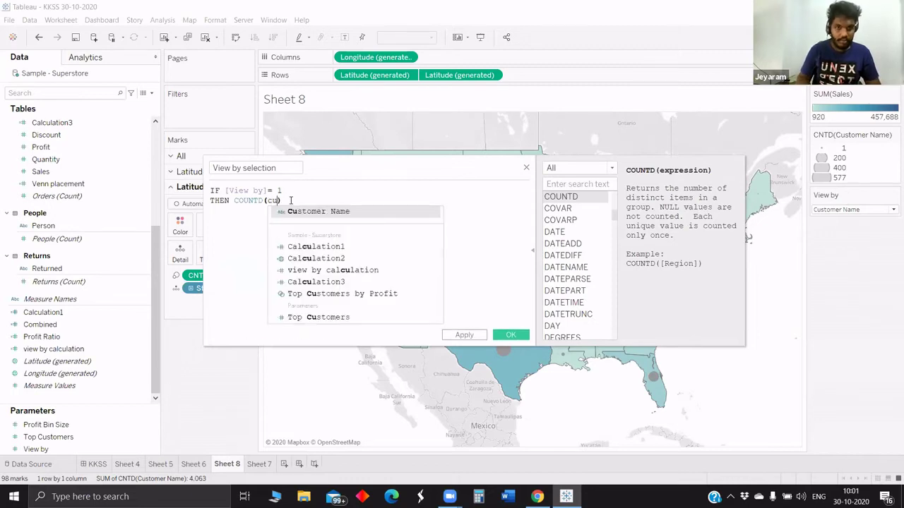
{"action": "key", "text": "Return"}
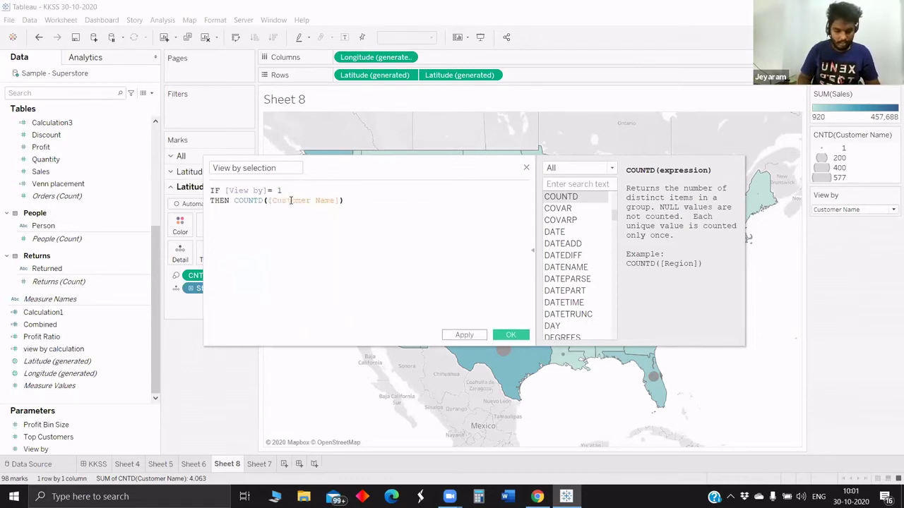
{"action": "key", "text": "Return"}
Add the branch ELSEIF [View by] = 2 THEN to the formula.
{"action": "type", "text": "else"}
{"action": "key", "text": "Down"}
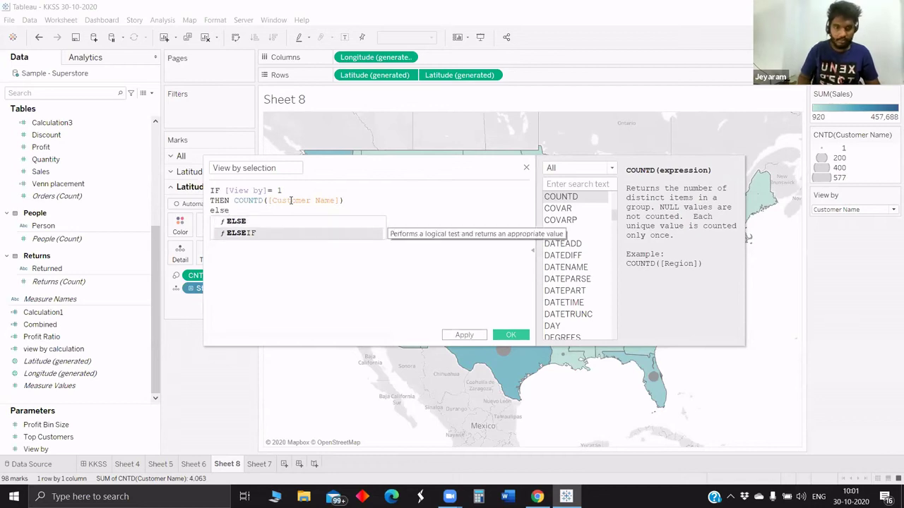
{"action": "key", "text": "Return"}
{"action": "type", "text": "[vi"}
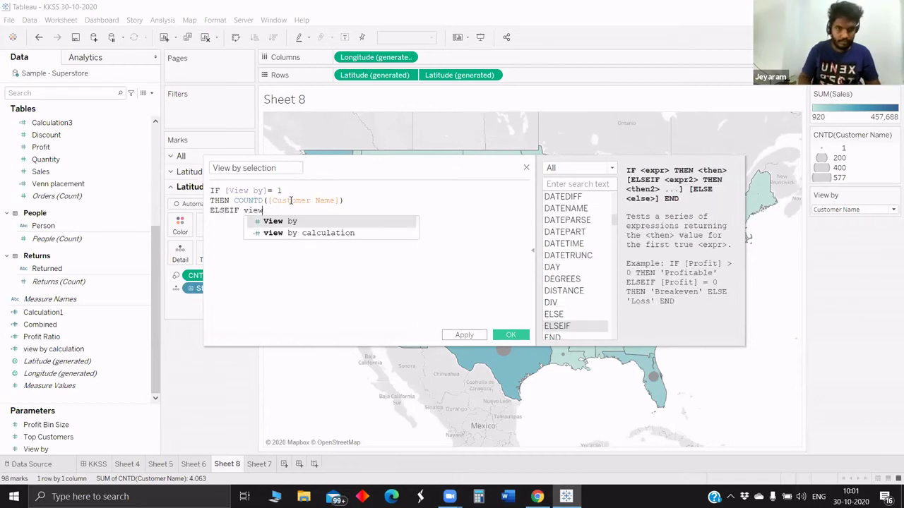
{"action": "key", "text": "Return"}
{"action": "type", "text": "= "}
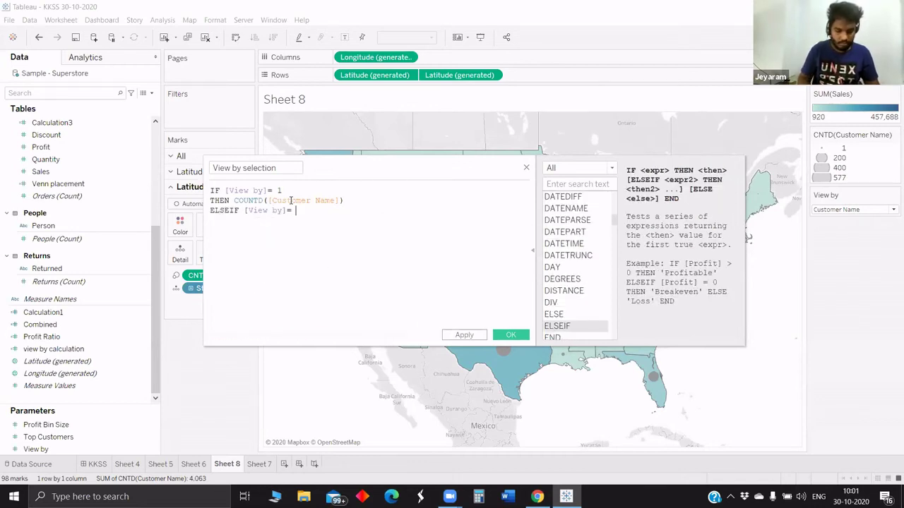
{"action": "type", "text": "2"}
{"action": "key", "text": "Return"}
{"action": "type", "text": "th"}
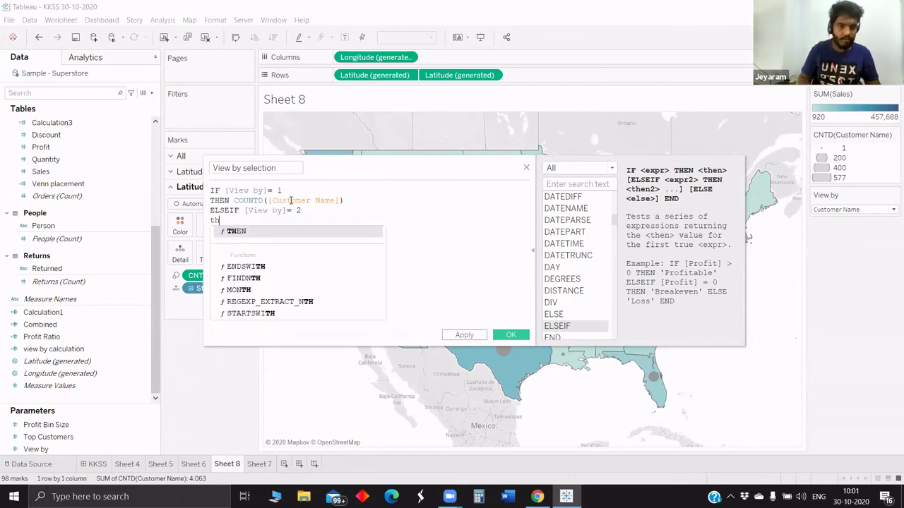
{"action": "key", "text": "Return"}
Finish the formula with SUM([Profit]) and END.
{"action": "type", "text": "su"}
{"action": "key", "text": "Return"}
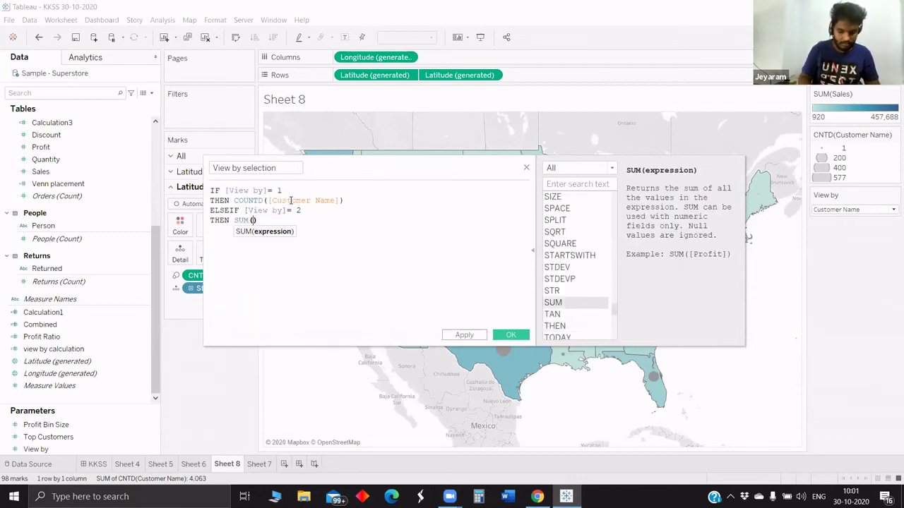
{"action": "type", "text": "profi"}
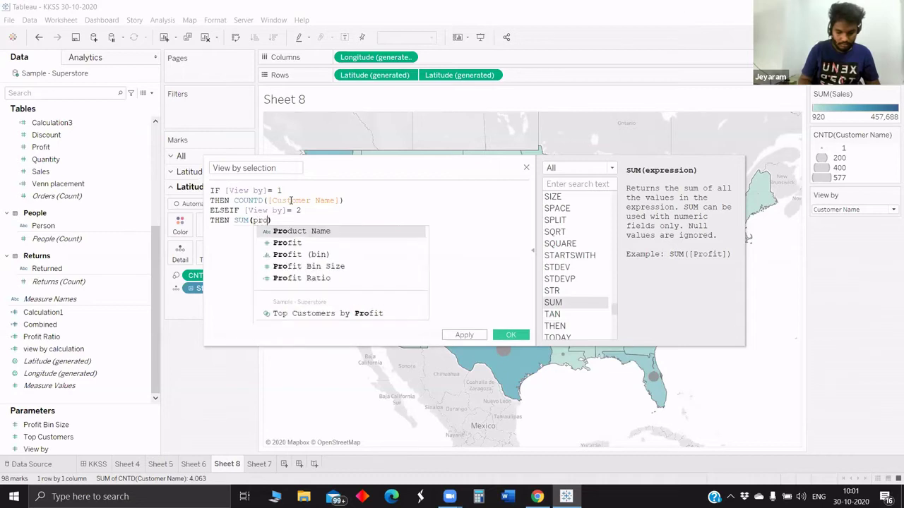
{"action": "key", "text": "Return"}
{"action": "key", "text": "Return"}
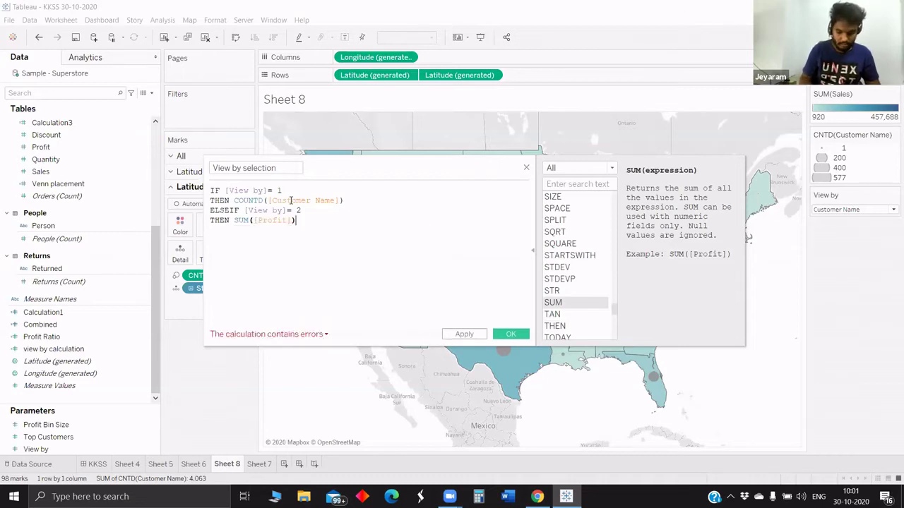
{"action": "type", "text": "en"}
{"action": "key", "text": "Return"}
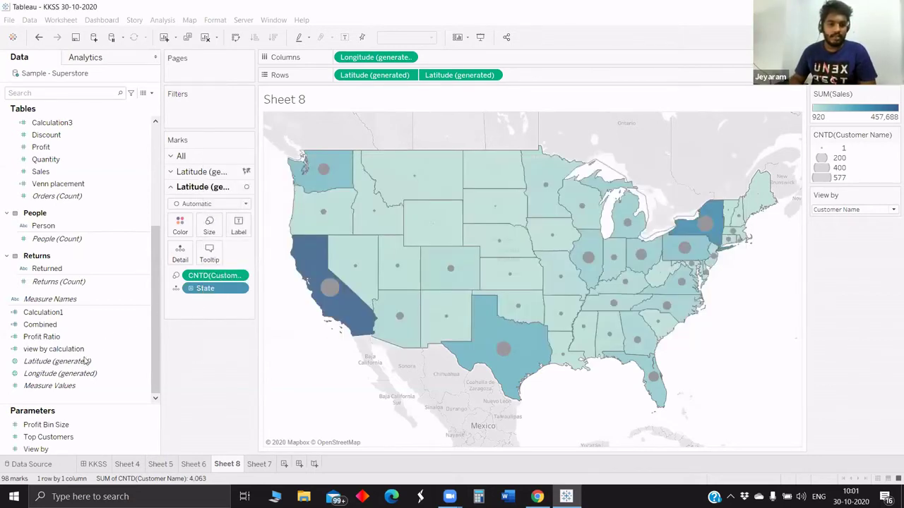
Size the map circles by View by selection and begin an ad-hoc SIGN calculation.
{"action": "left_click_drag", "start_coordinate": [67, 361], "coordinate": [209, 233]}
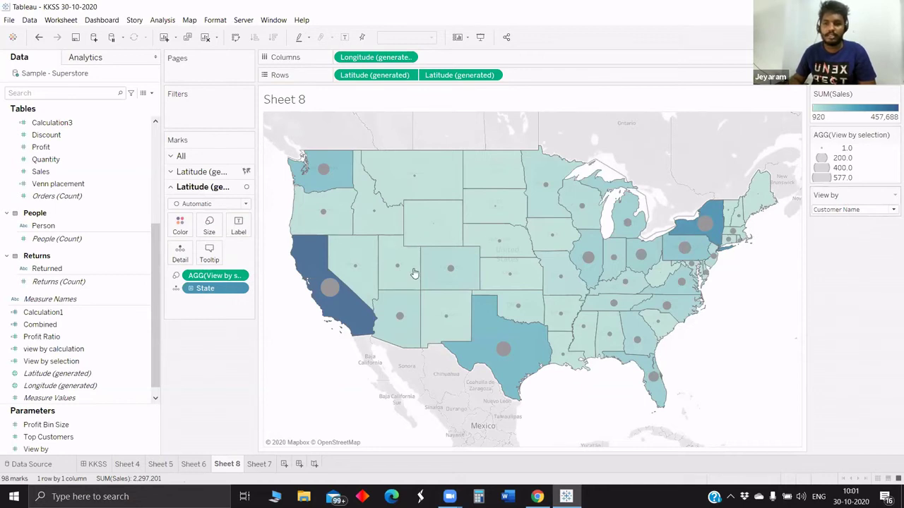
{"action": "mouse_move", "coordinate": [373, 281]}
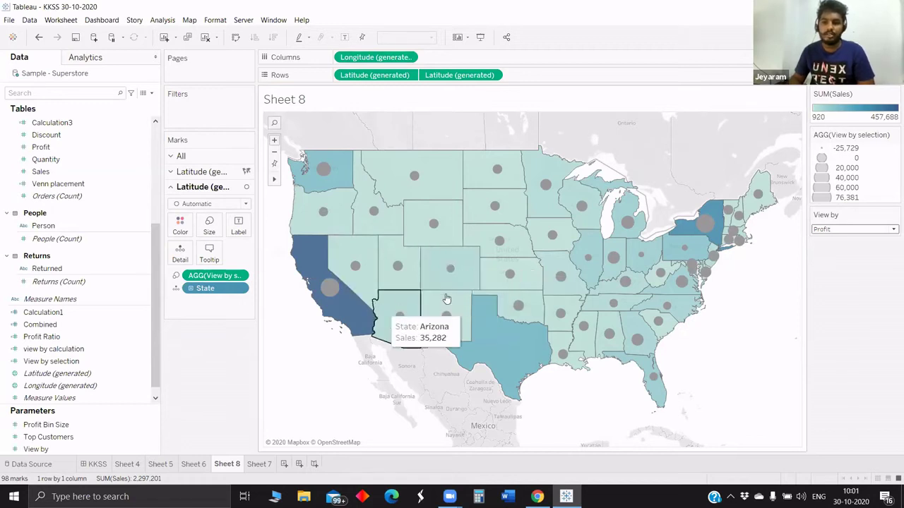
{"action": "double_click", "coordinate": [216, 310]}
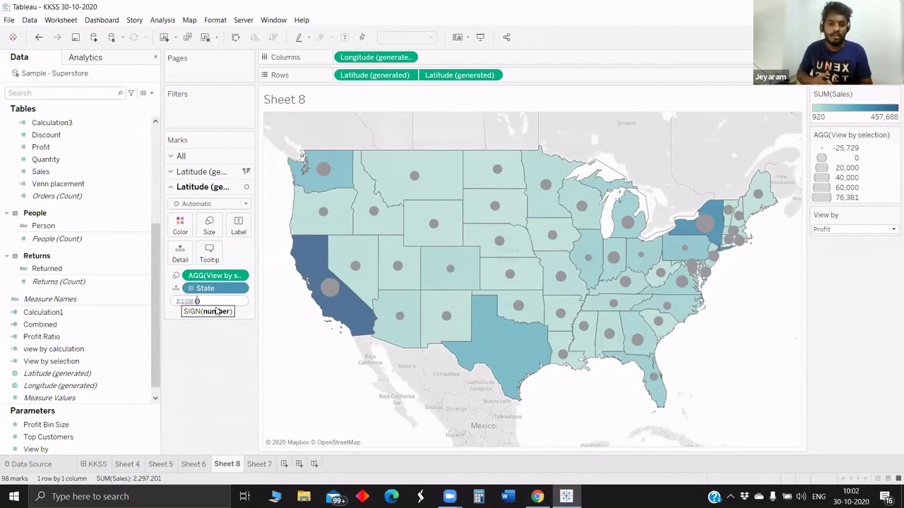
Colour the circles by SIGN([View by selection]), then switch View by to another measure.
{"action": "type", "text": "vie"}
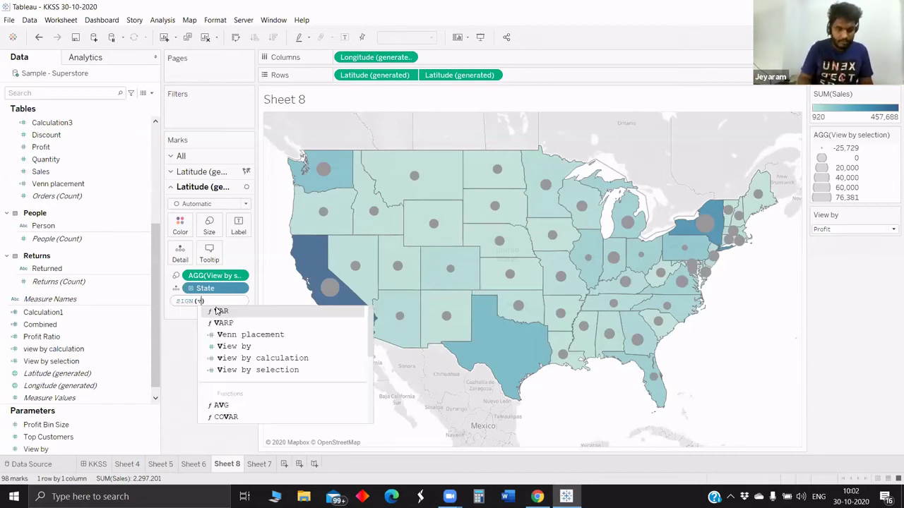
{"action": "left_click", "coordinate": [217, 334]}
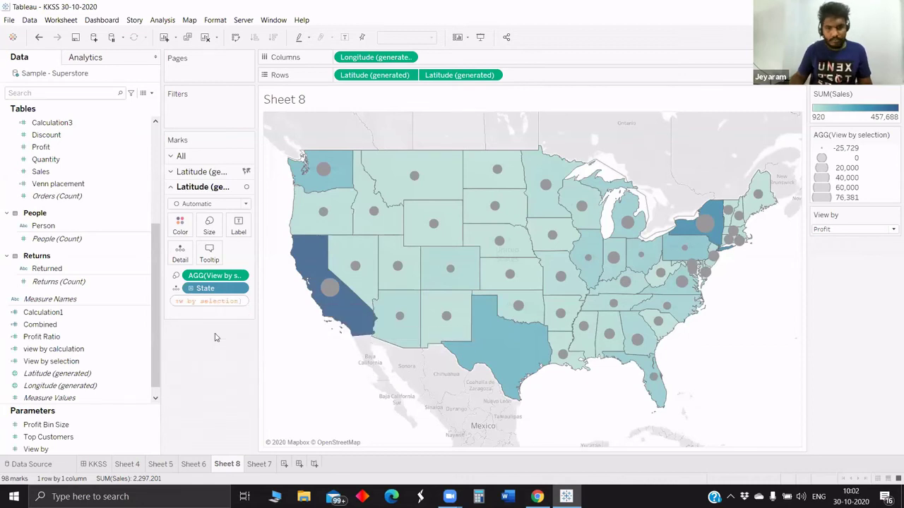
{"action": "key", "text": "Return"}
{"action": "left_click_drag", "start_coordinate": [215, 301], "coordinate": [180, 226]}
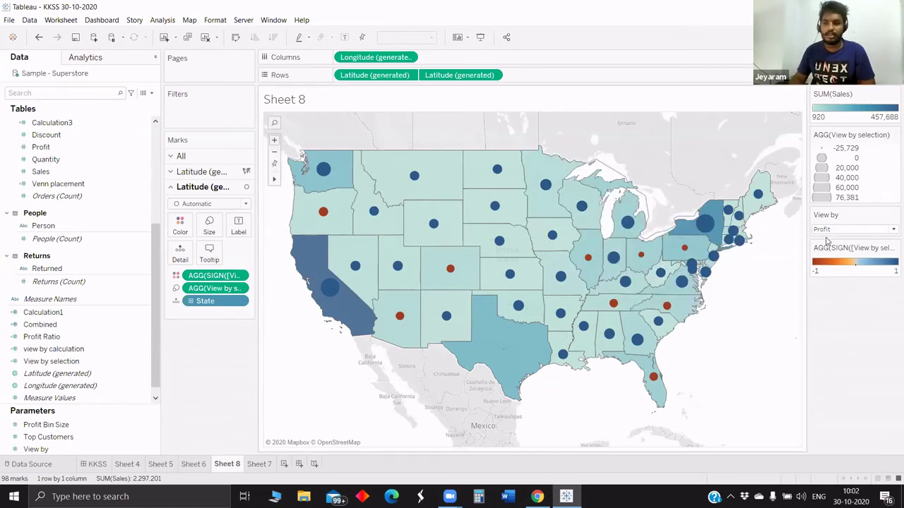
{"action": "left_click", "coordinate": [854, 229]}
{"action": "left_click", "coordinate": [839, 240]}
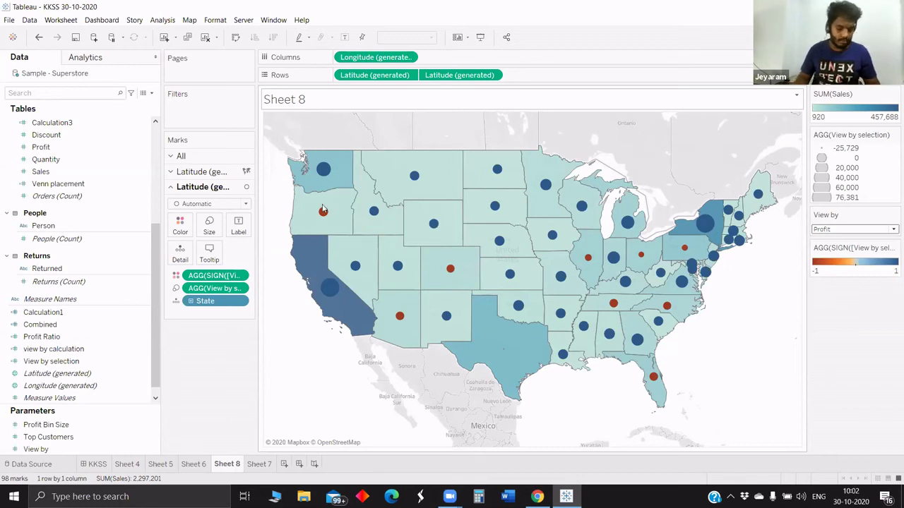
Set the sheet title to 'Sales vs' followed by the View by parameter.
{"action": "type", "text": "Sale"}
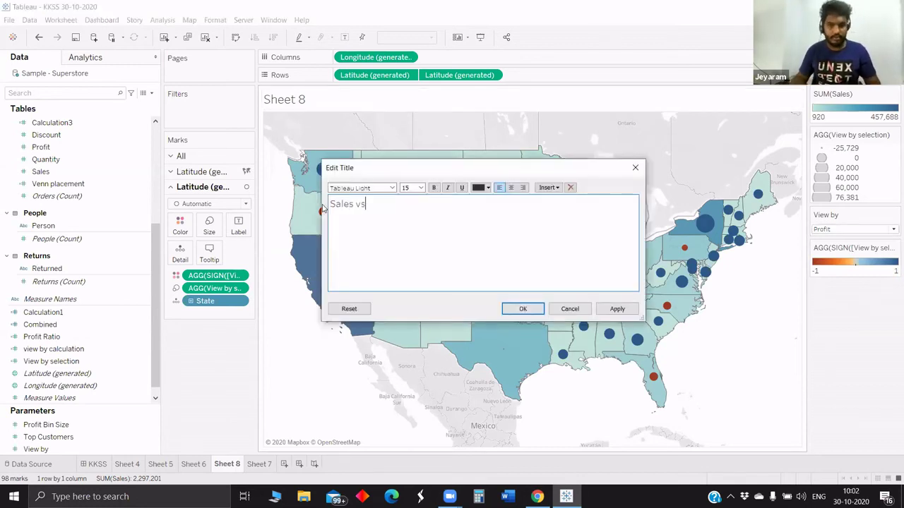
{"action": "type", "text": "s vs"}
{"action": "left_click", "coordinate": [548, 187]}
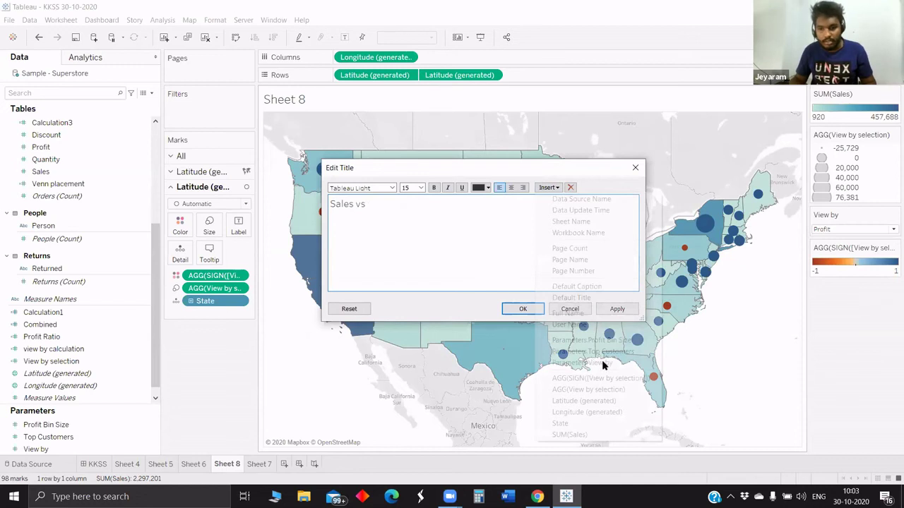
{"action": "left_click", "coordinate": [601, 363]}
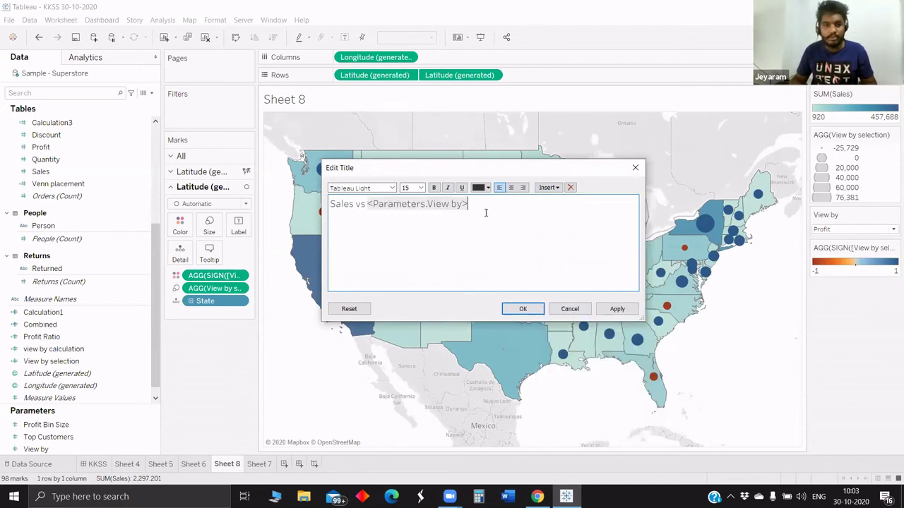
Format the title as bold 12-point Tableau Book, then switch View by to Customer Name.
{"action": "left_click_drag", "start_coordinate": [486, 212], "coordinate": [329, 205]}
{"action": "left_click", "coordinate": [422, 188]}
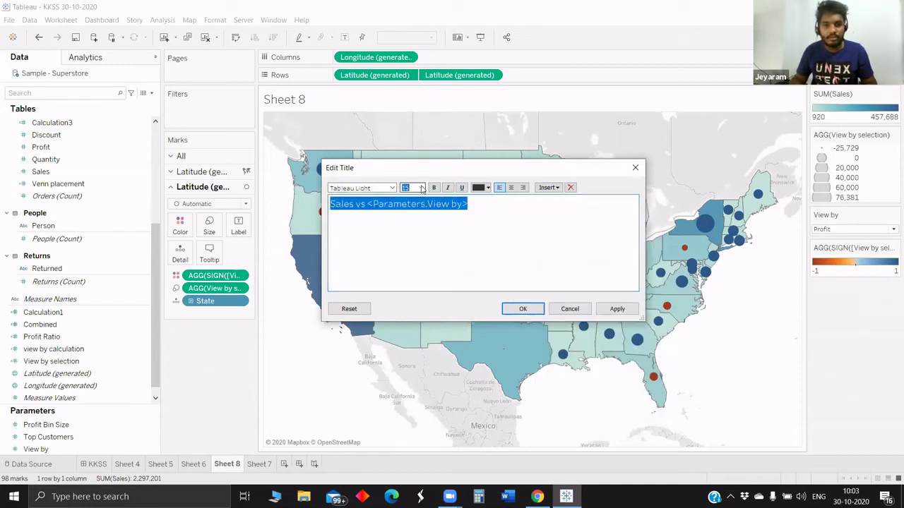
{"action": "left_click", "coordinate": [410, 197]}
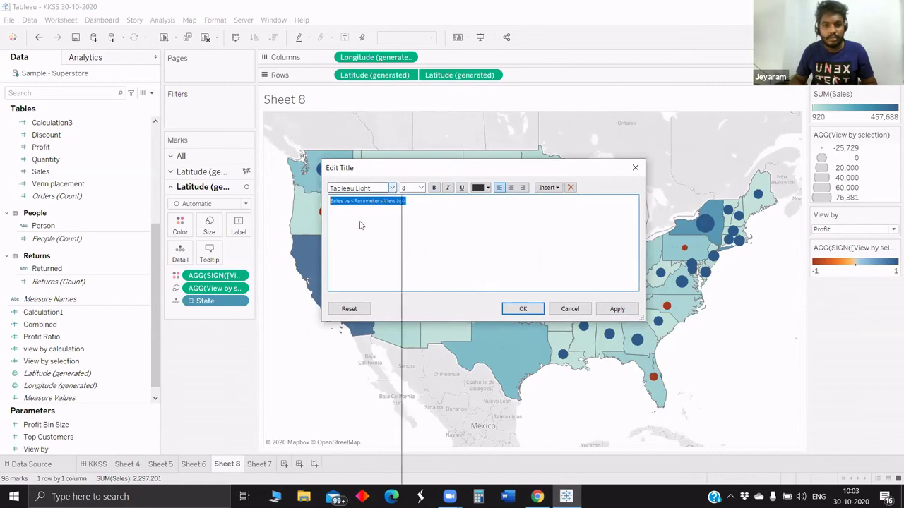
{"action": "left_click", "coordinate": [426, 199]}
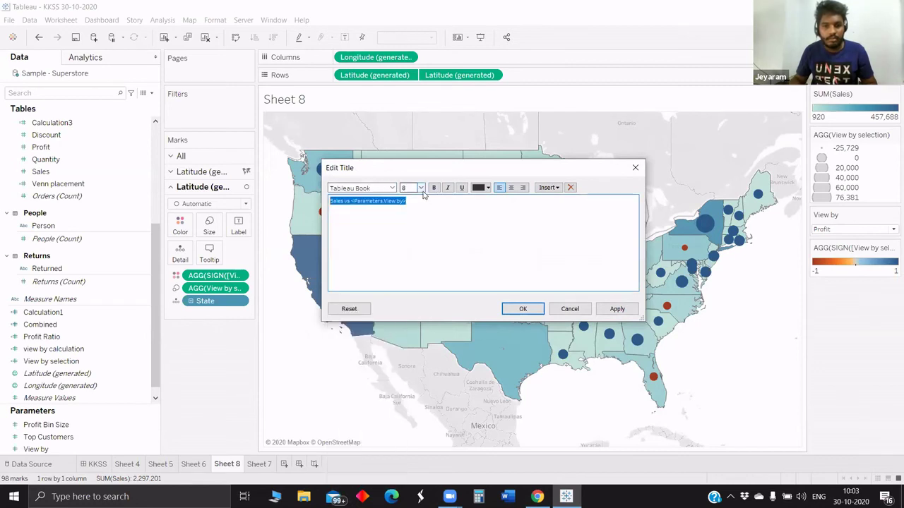
{"action": "left_click", "coordinate": [435, 187]}
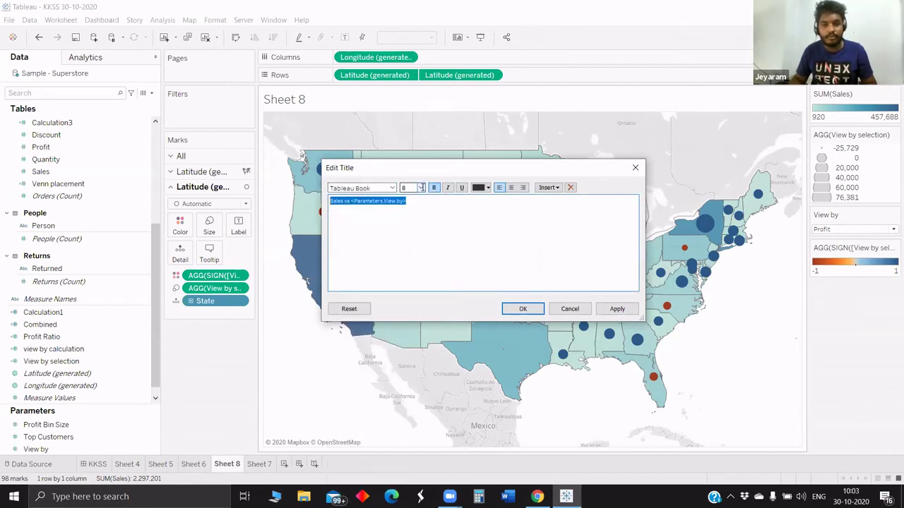
{"action": "left_click", "coordinate": [421, 188]}
{"action": "left_click", "coordinate": [415, 227]}
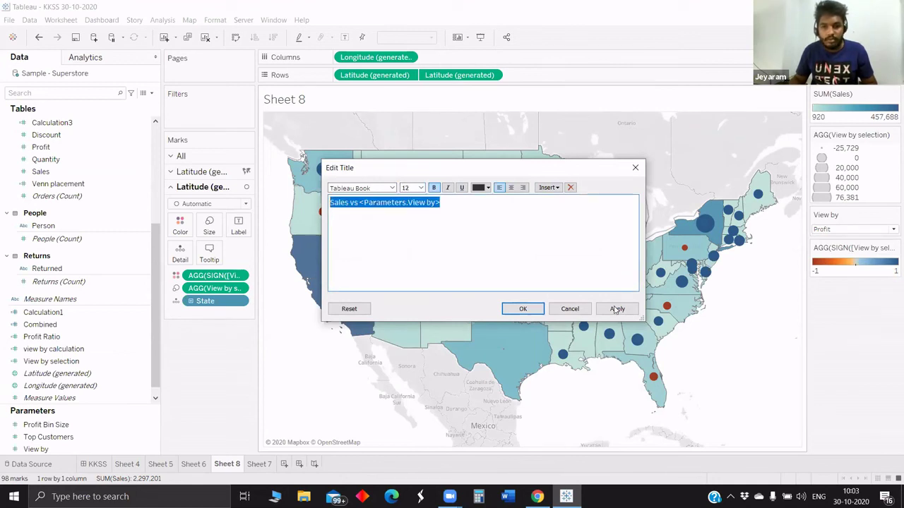
{"action": "left_click", "coordinate": [521, 309]}
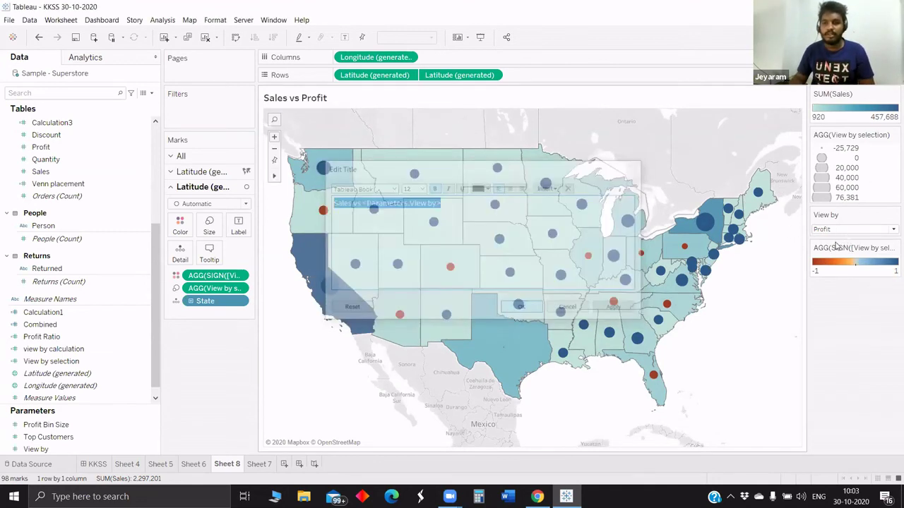
{"action": "key", "text": "Down"}
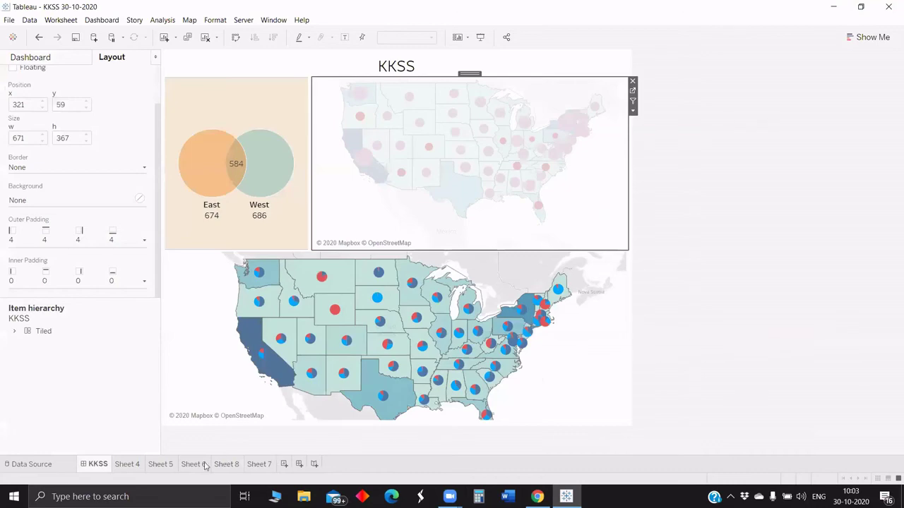
On Sheet 8, set View by to Profit and enlarge the map circles.
{"action": "left_click", "coordinate": [226, 465]}
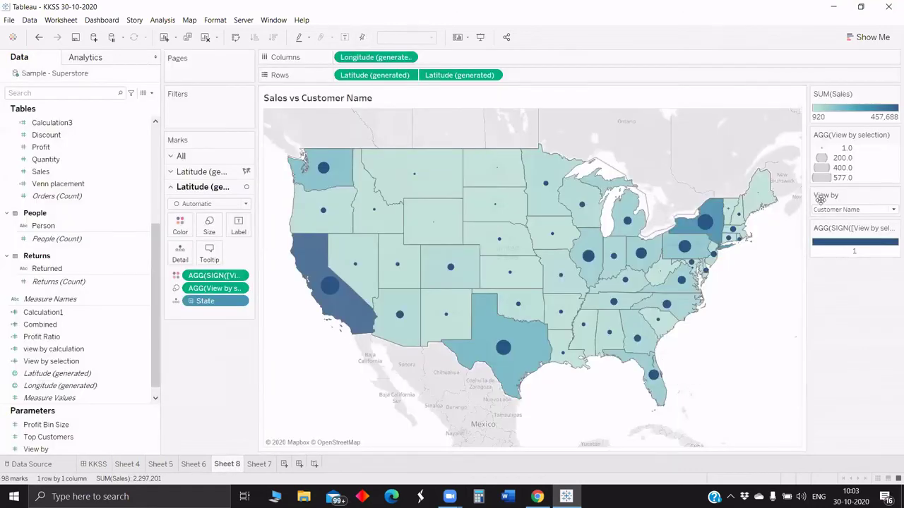
{"action": "left_click", "coordinate": [850, 209]}
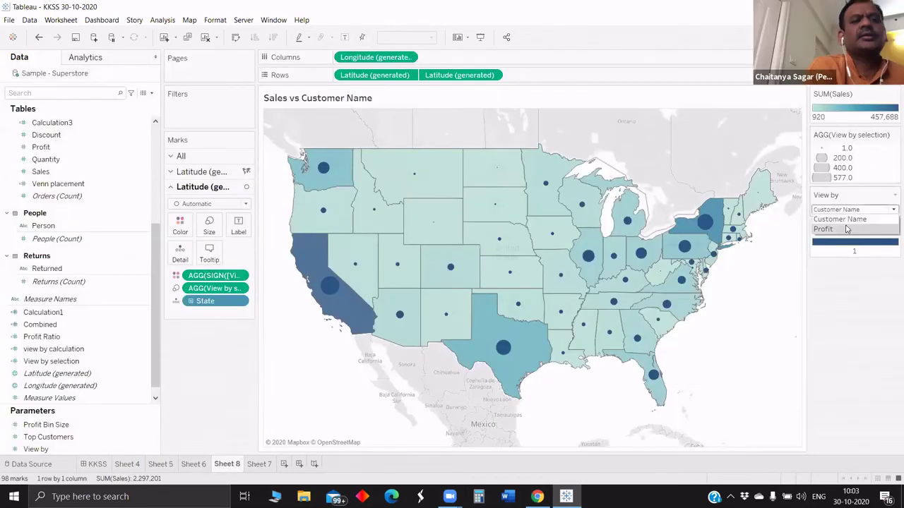
{"action": "left_click", "coordinate": [847, 229]}
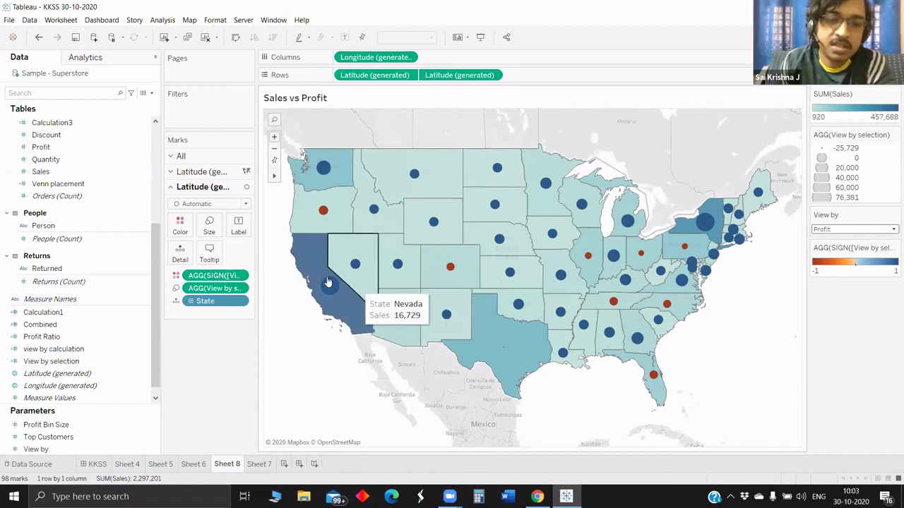
{"action": "left_click", "coordinate": [256, 254]}
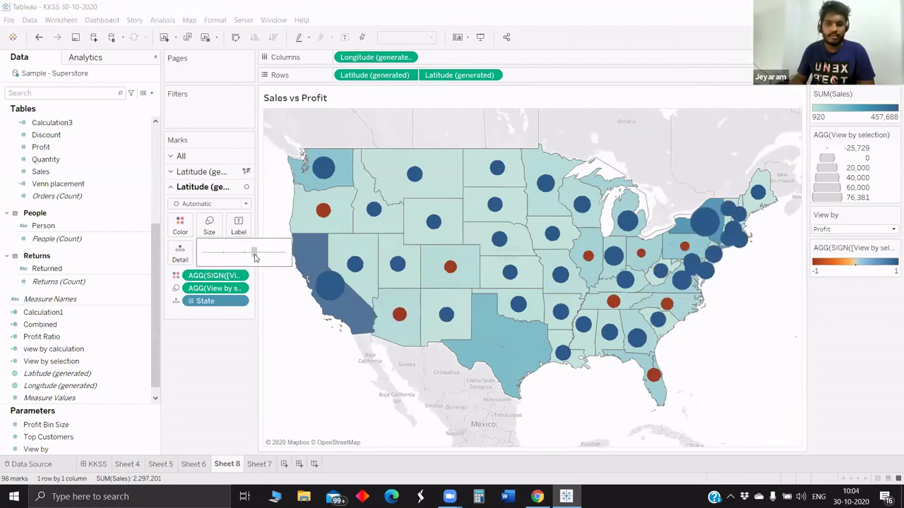
{"action": "left_click", "coordinate": [254, 252]}
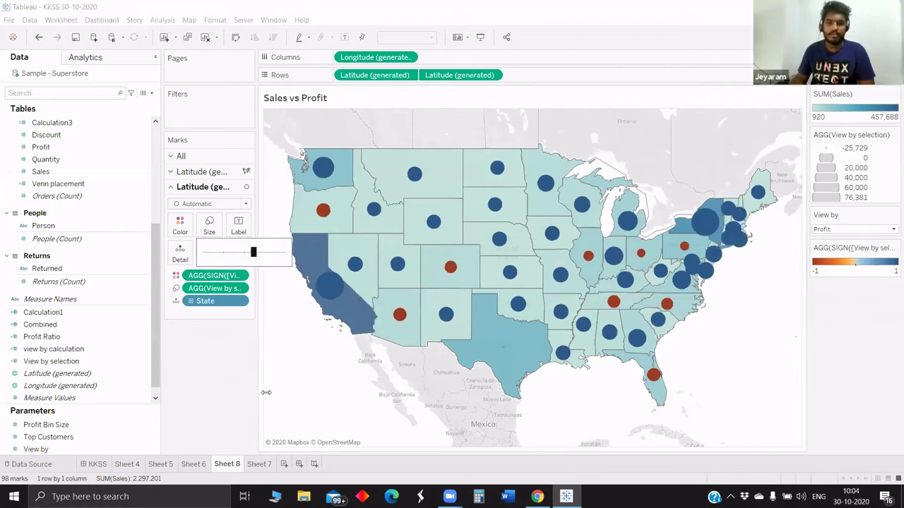
{"action": "left_click", "coordinate": [186, 397]}
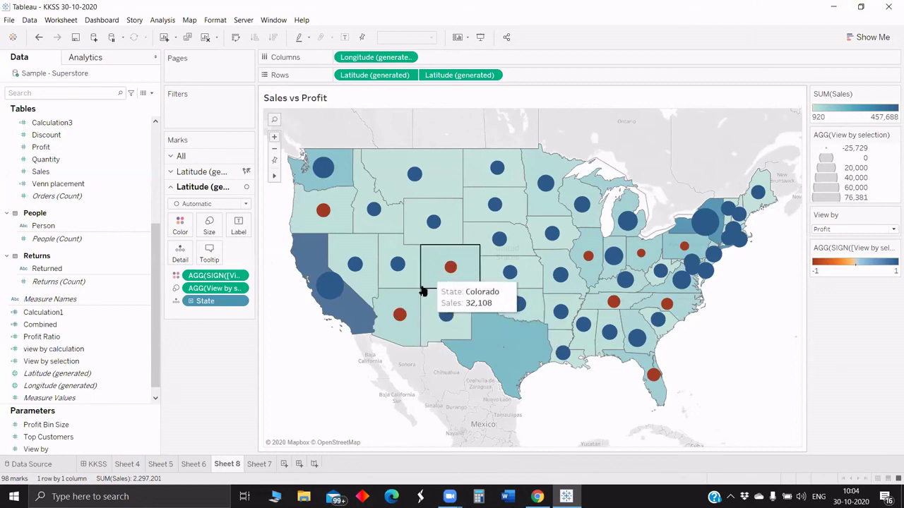